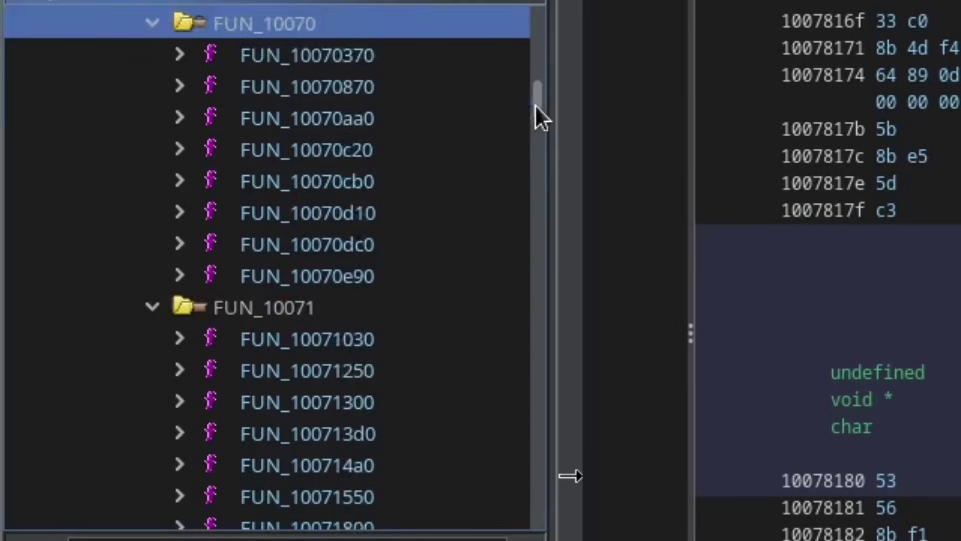
Scroll the decompiled code down to MxDSAction's destructor and CopyFrom function.
left_click_drag(535, 104, 557, 278)
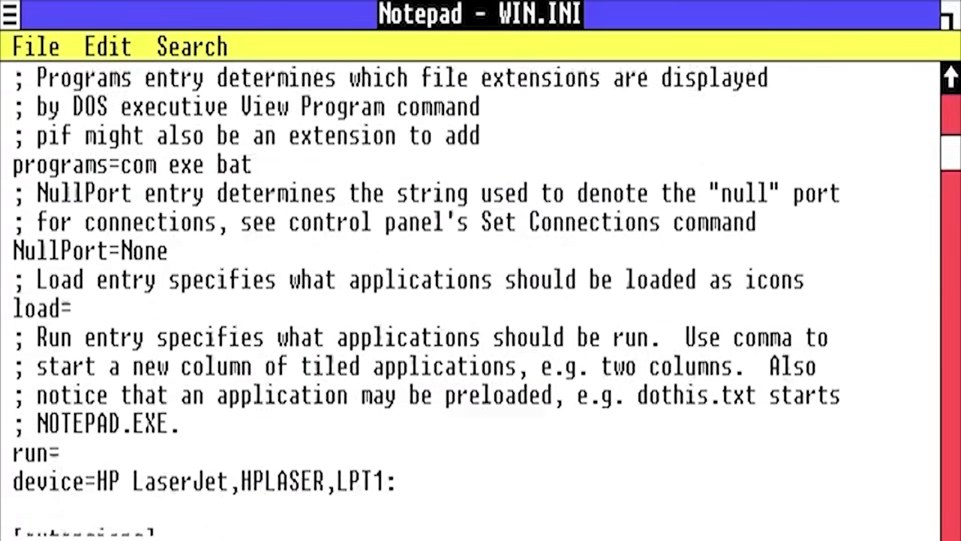
Scroll through WIN.INI in Notepad and the C:\WINDOWS file list in File Manager.
left_click(949, 79)
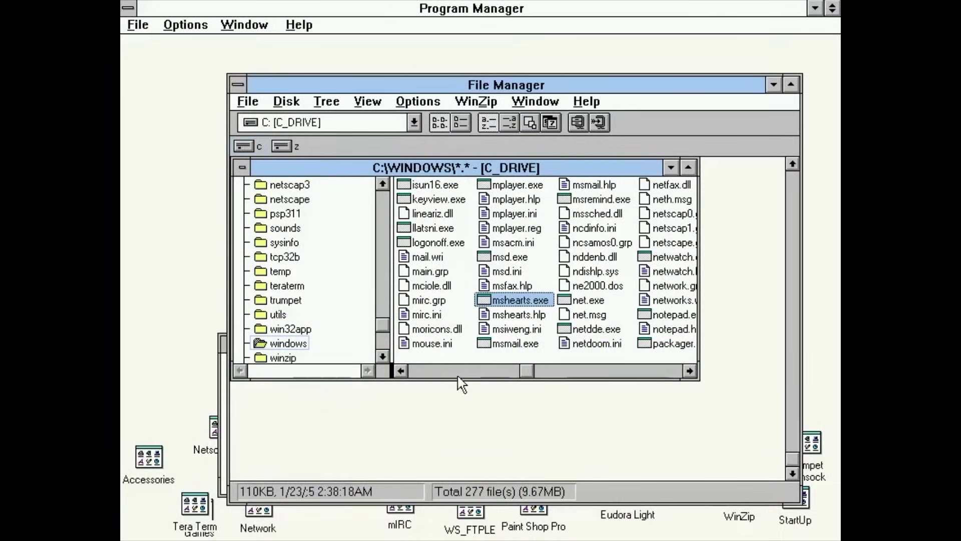
left_click(458, 376)
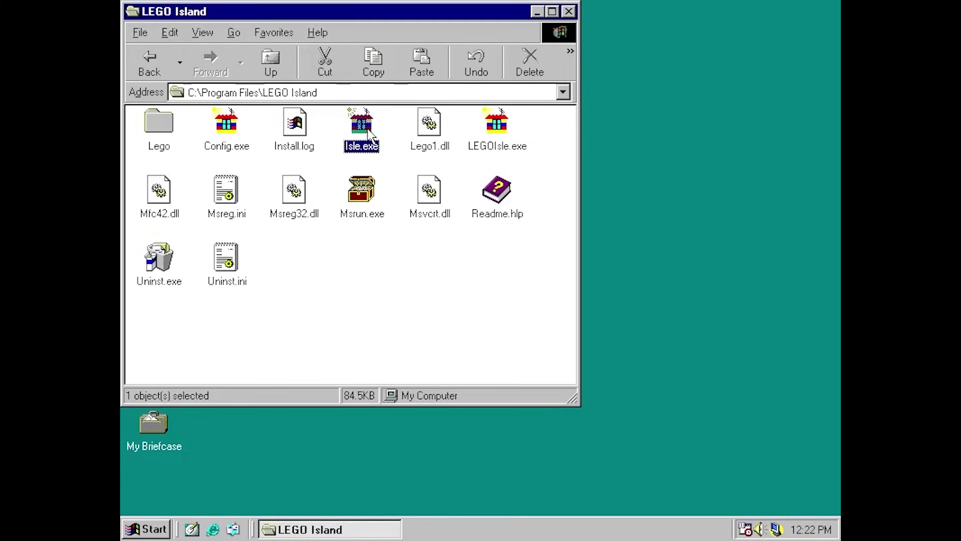
Launch LEGO Island and let it load to the Octan gas station scene.
double_click(362, 129)
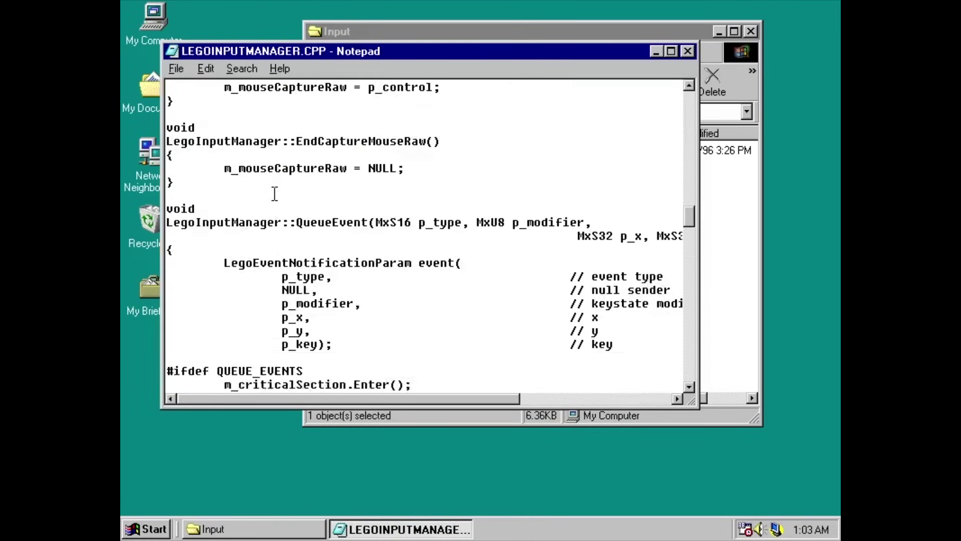
Scroll through the LEGOINPUTMANAGER.CPP and Master.mak source files.
scroll(275, 192, "down", 20)
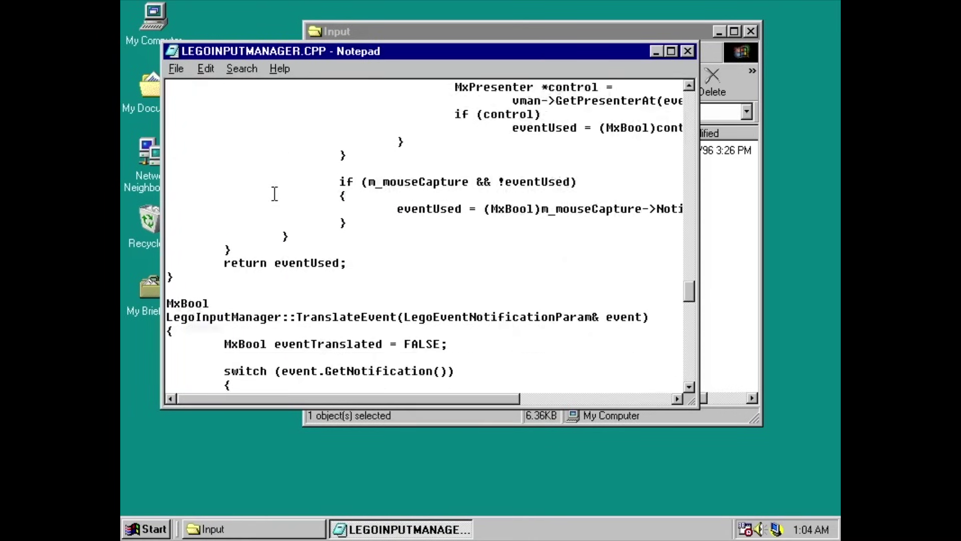
scroll(274, 193, "down", 18)
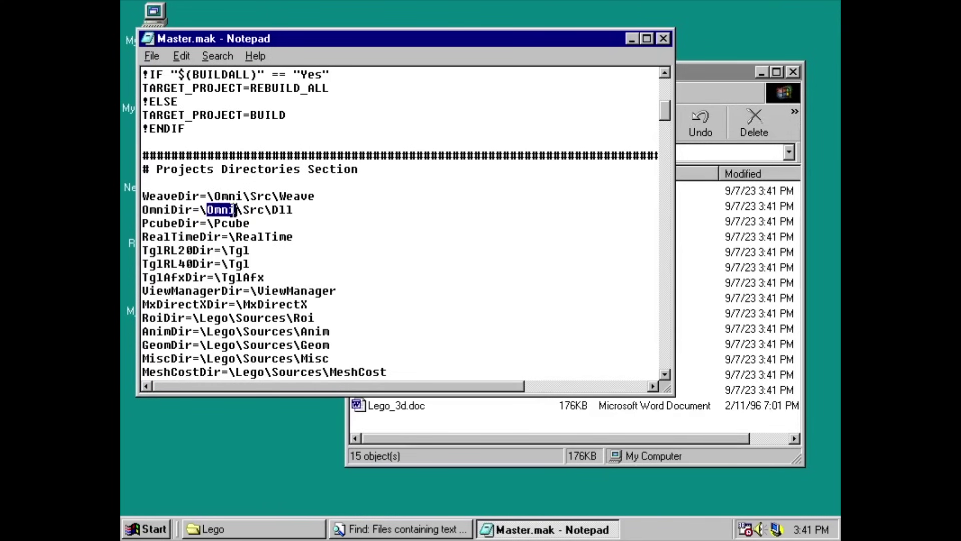
Close the Info_hat.gif preview and view the No_5.gif texture from Textures.
left_click(399, 451)
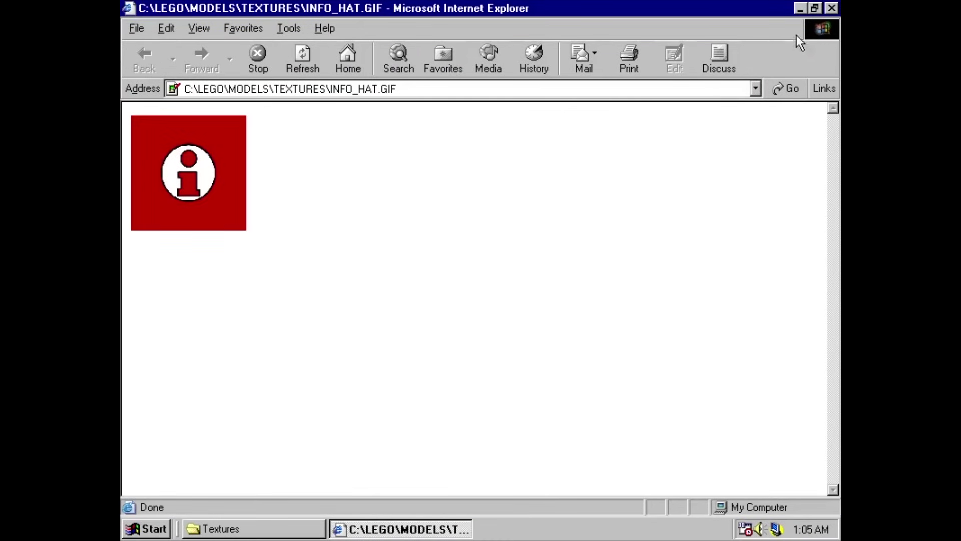
left_click(832, 7)
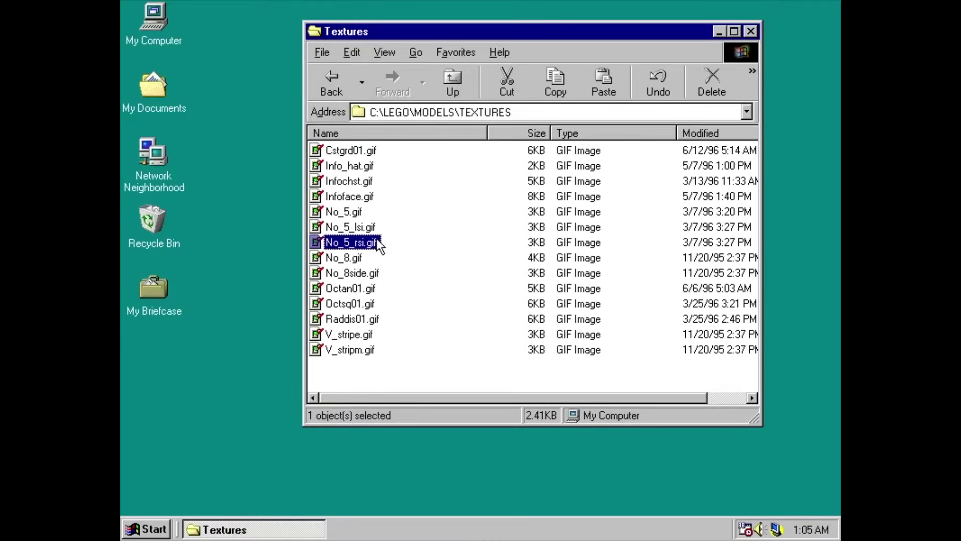
double_click(351, 213)
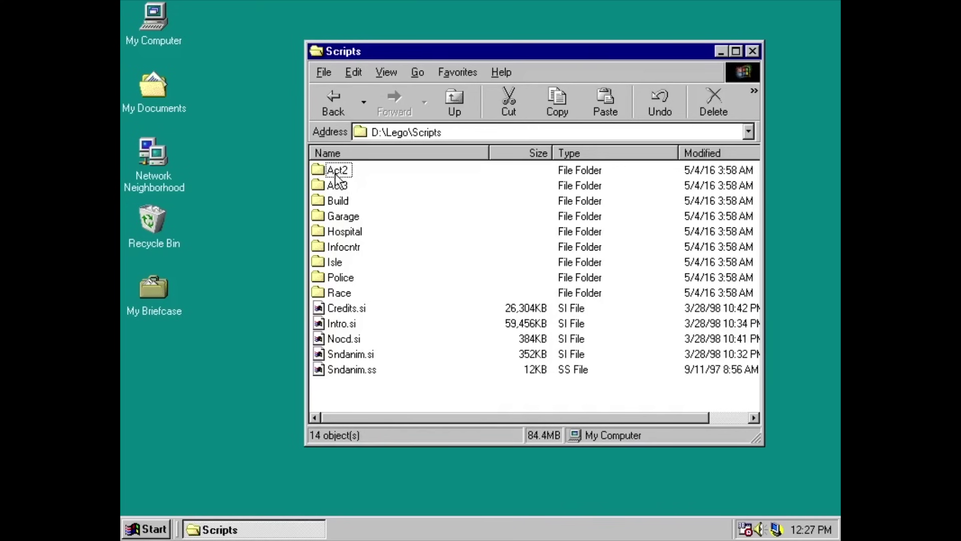
Open the Isle scripts folder and scroll through its SI, SS and HXX files.
double_click(339, 261)
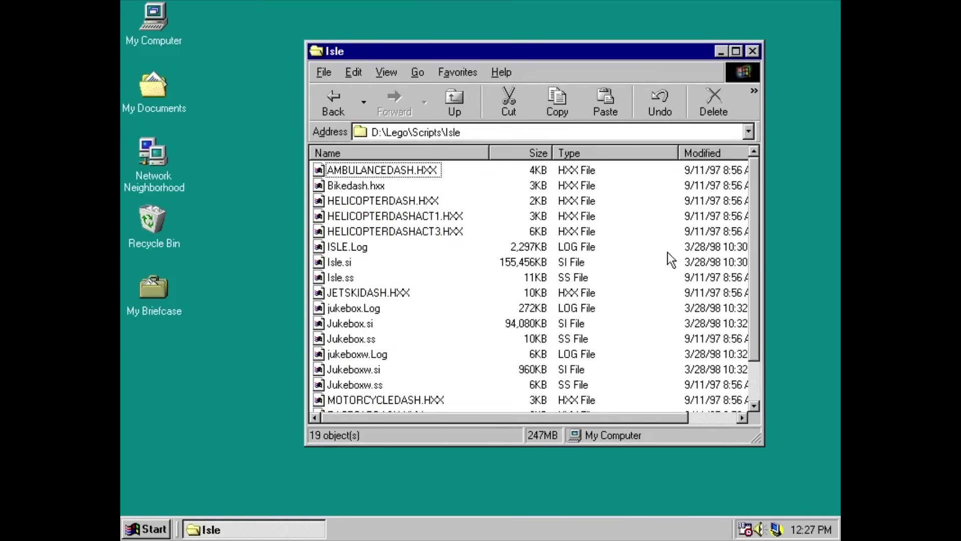
scroll(756, 225, "down", 1)
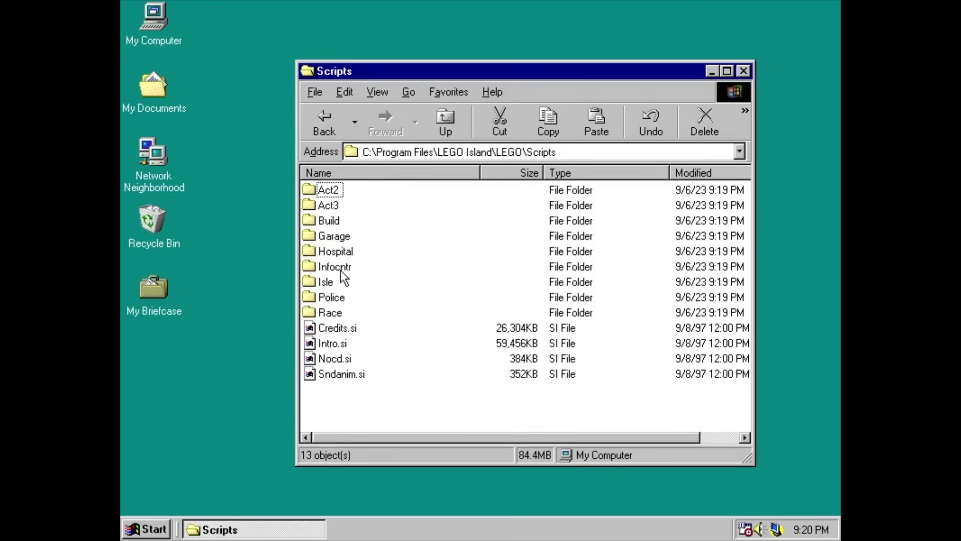
Browse the Infocntr, Act2, Act3 and Build script folders, returning to Scripts each time.
double_click(340, 268)
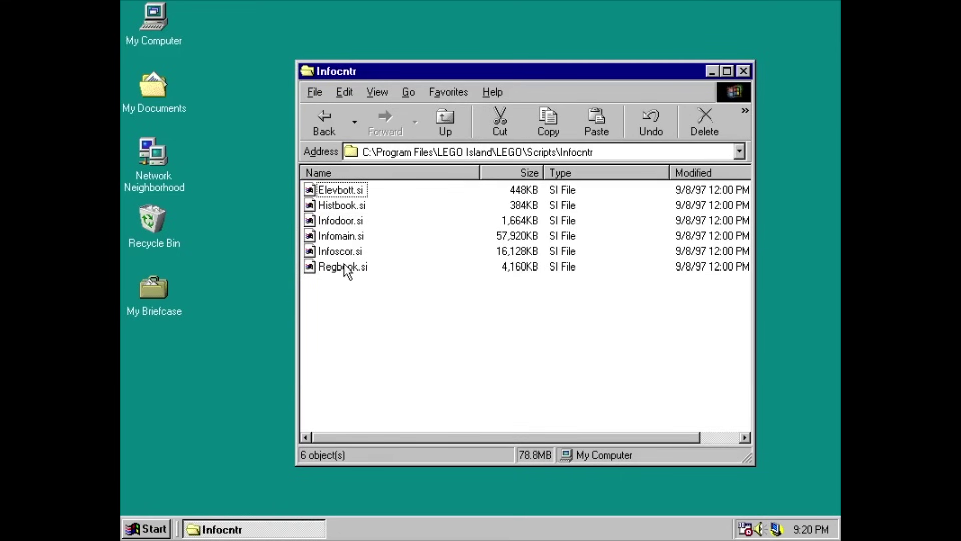
left_click(440, 118)
double_click(333, 190)
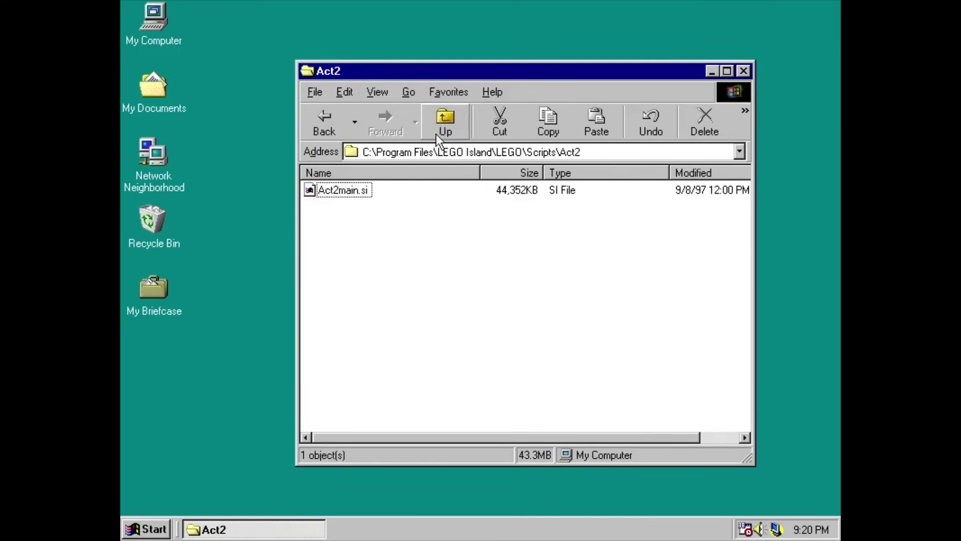
left_click(440, 124)
left_click(331, 206)
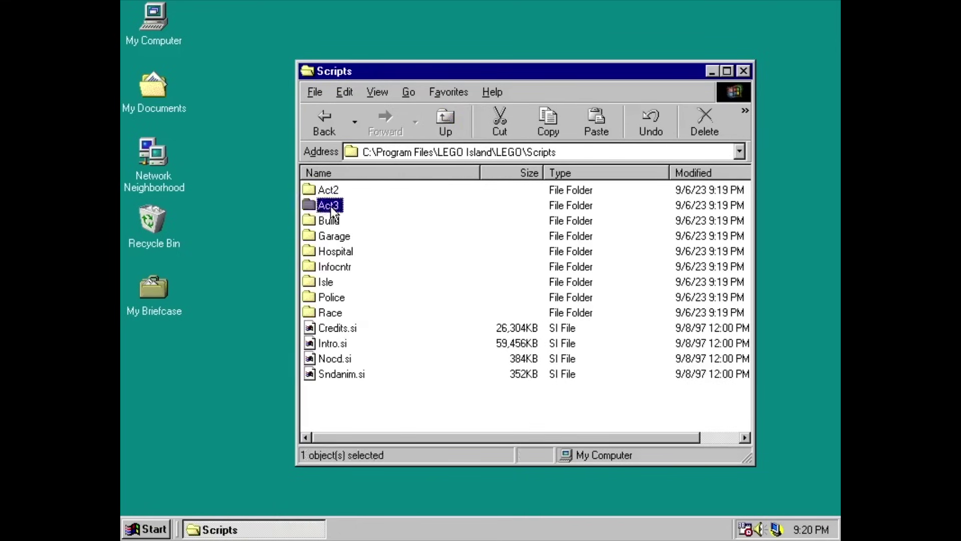
double_click(330, 206)
left_click(436, 130)
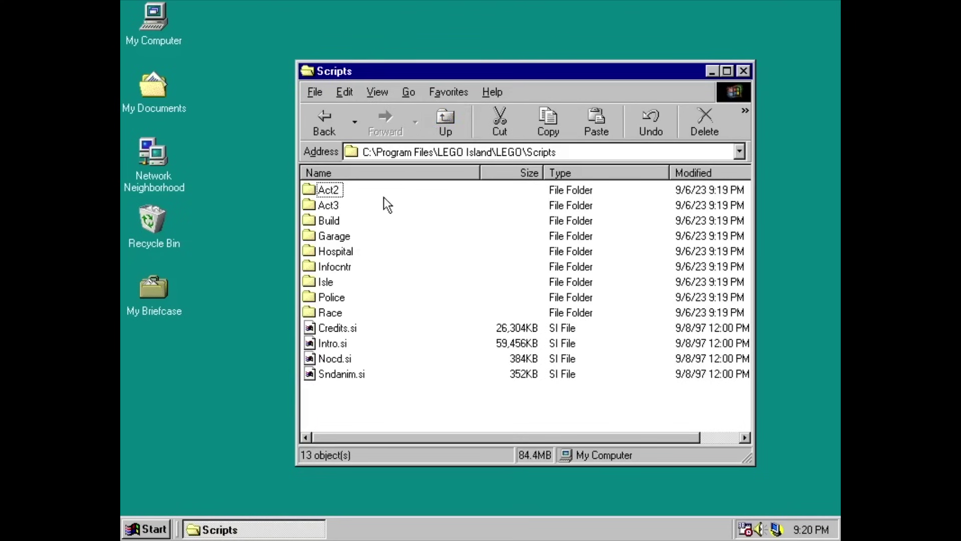
double_click(329, 222)
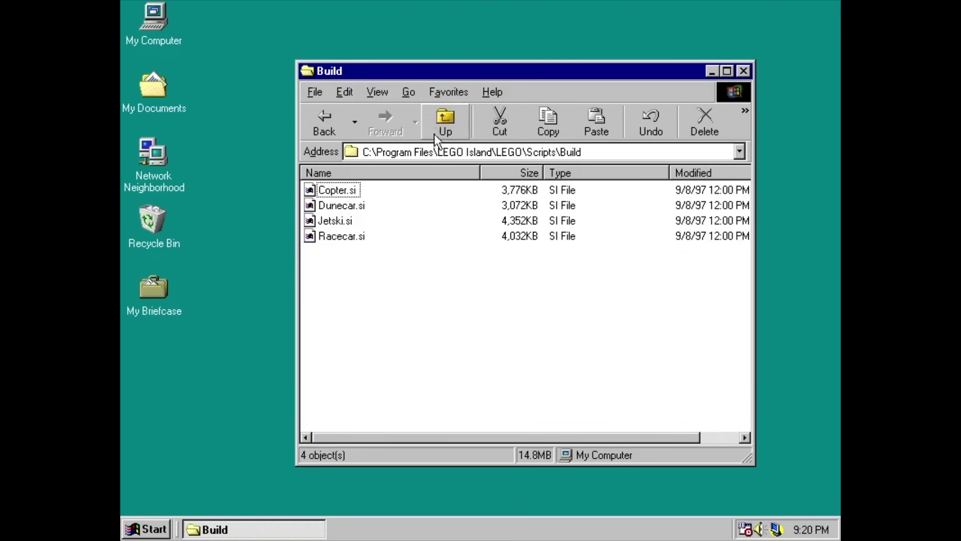
left_click(438, 119)
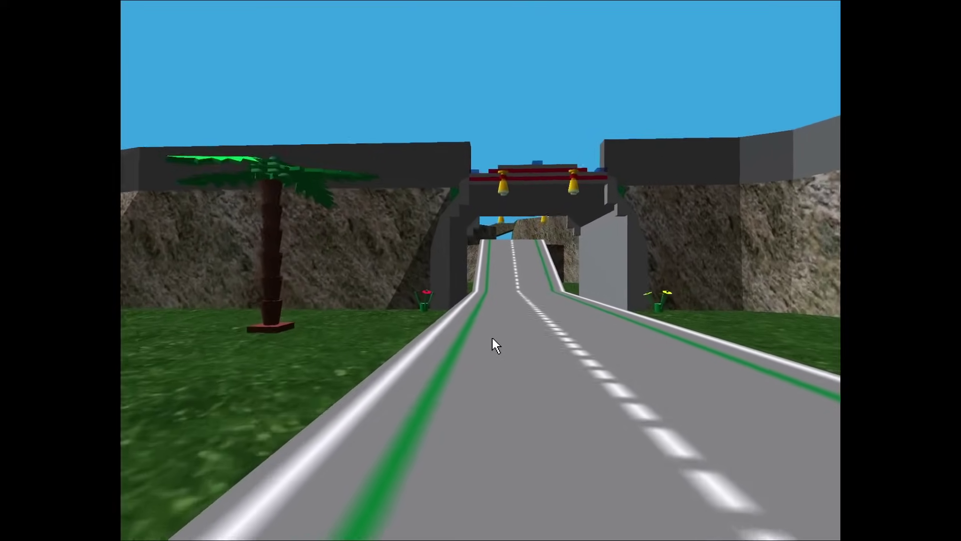
Drive up the road through the tunnel, over the crest and into the lava channel.
key("Up")
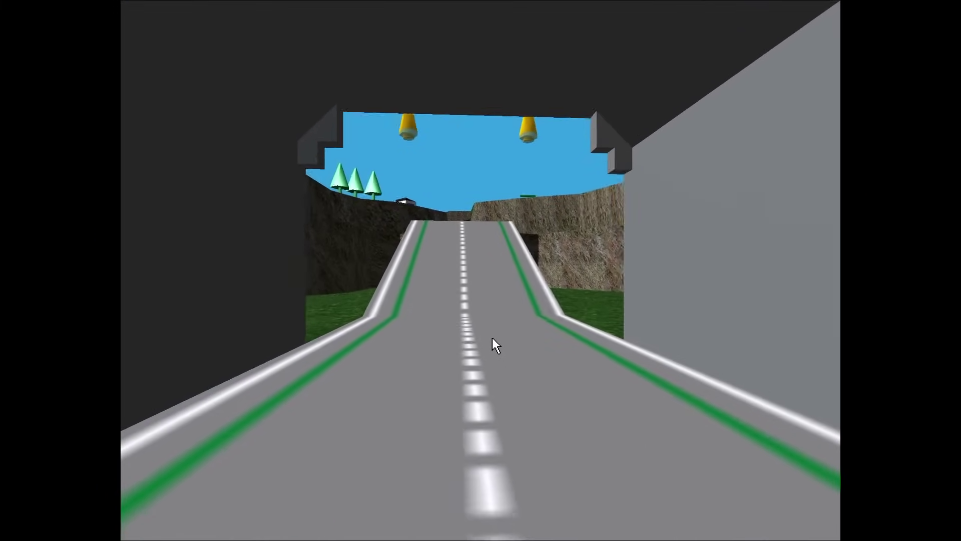
key("Up")
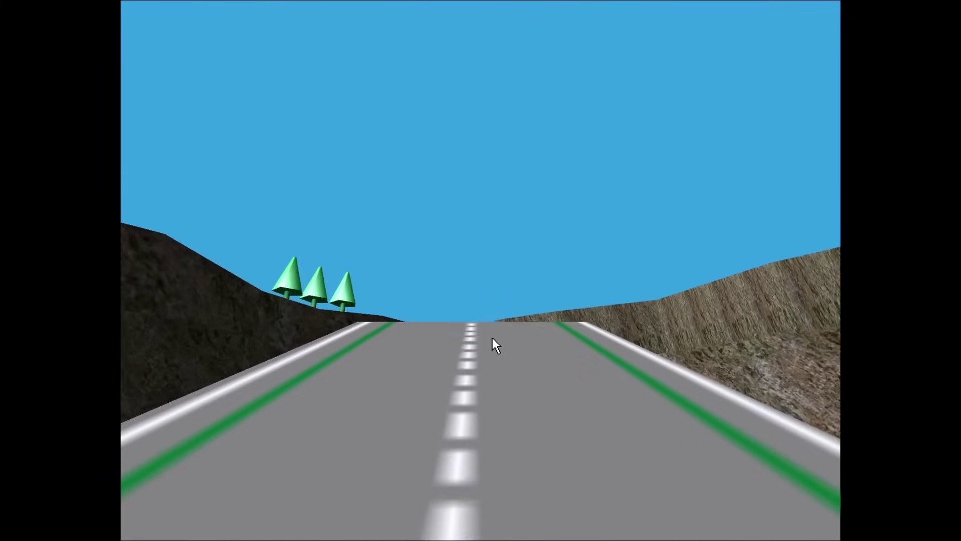
key("Up")
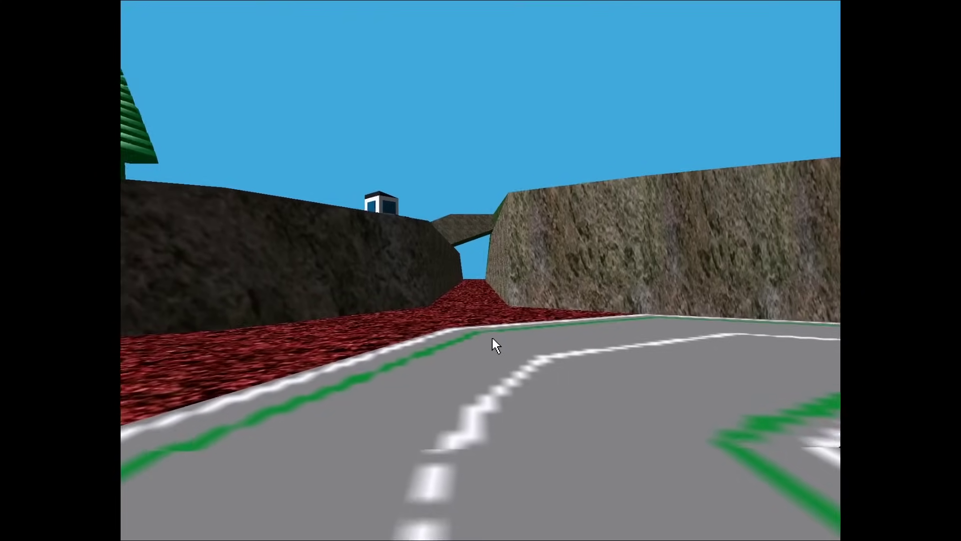
key("Up")
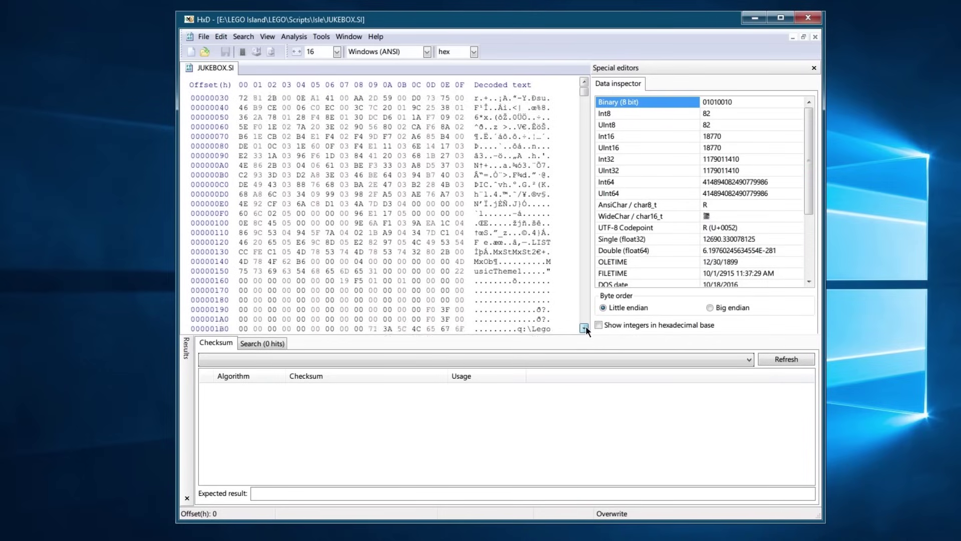
left_click_drag(584, 328, 585, 327)
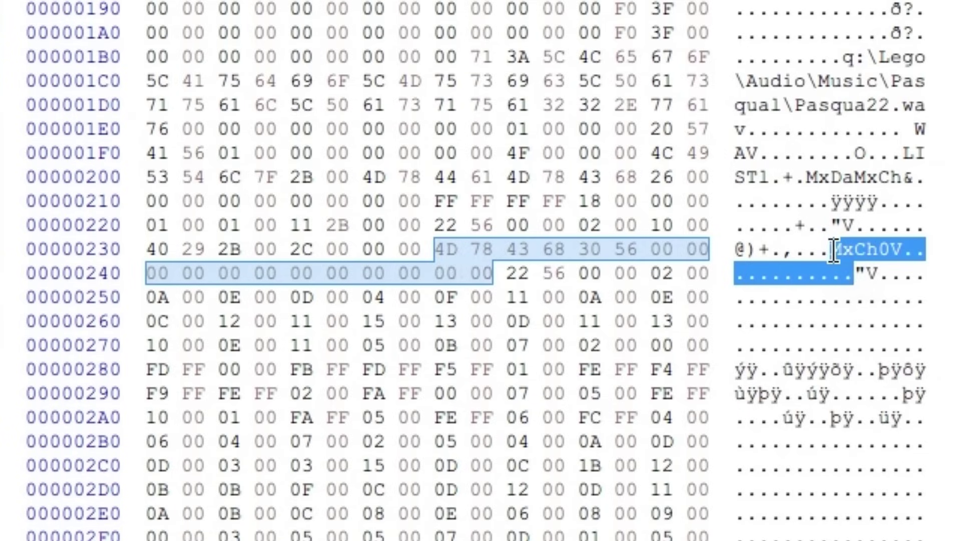
Mark MxCh header bytes 0x238–0x24A in HxD, then browse the Scripts, Infocntr and Act2 folders.
left_click_drag(834, 249, 868, 274)
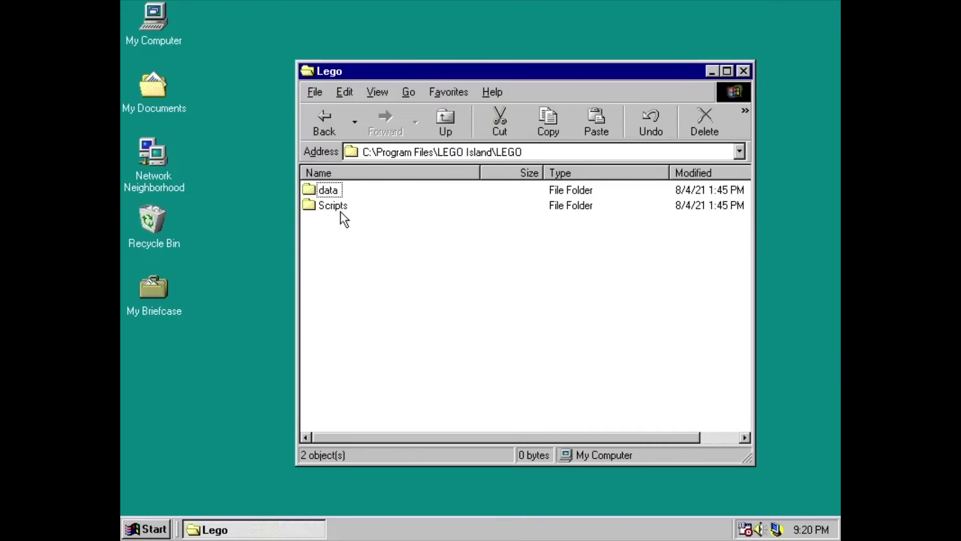
double_click(341, 208)
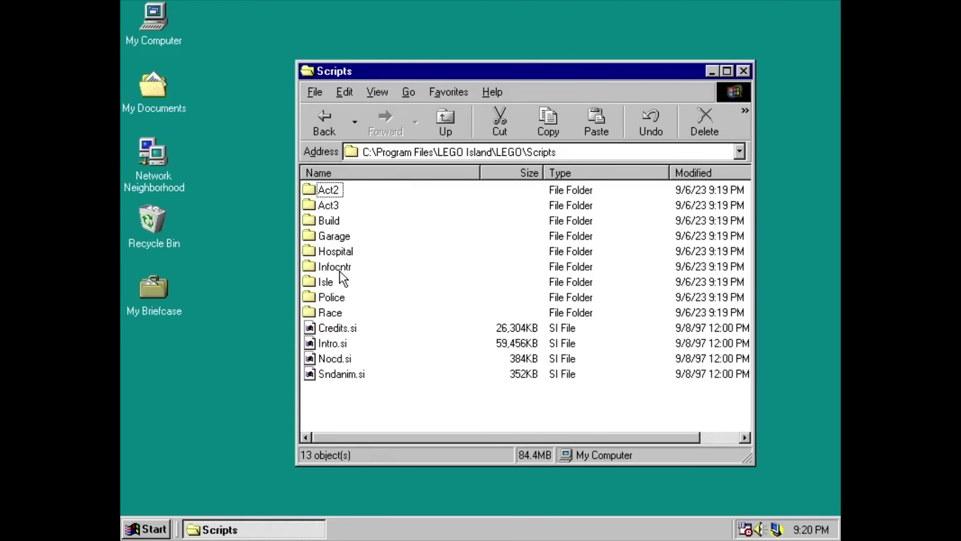
double_click(336, 267)
left_click(440, 118)
double_click(333, 189)
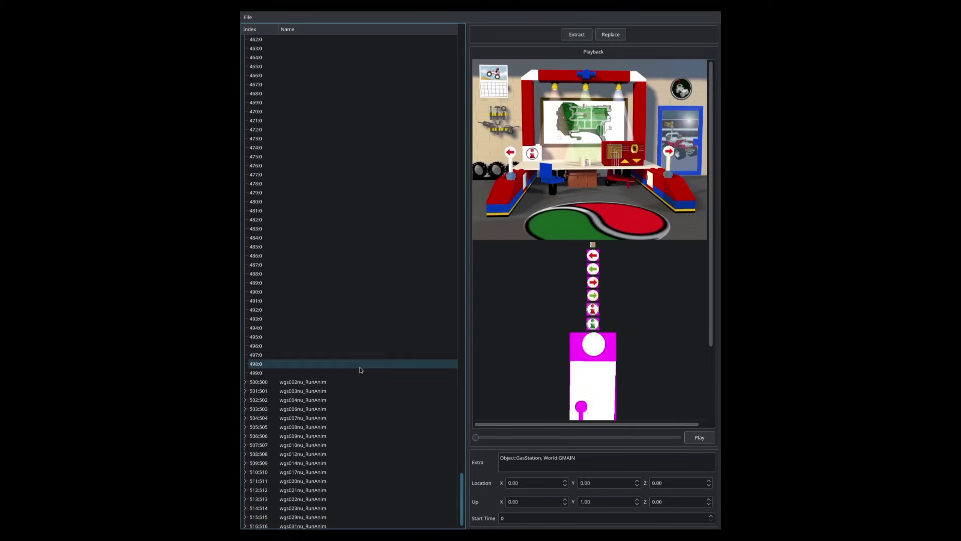
Play back the 500:500 wgs002nu_RunAnim animation and revisit the MxCh selection in HxD.
left_click(364, 382)
left_click(699, 436)
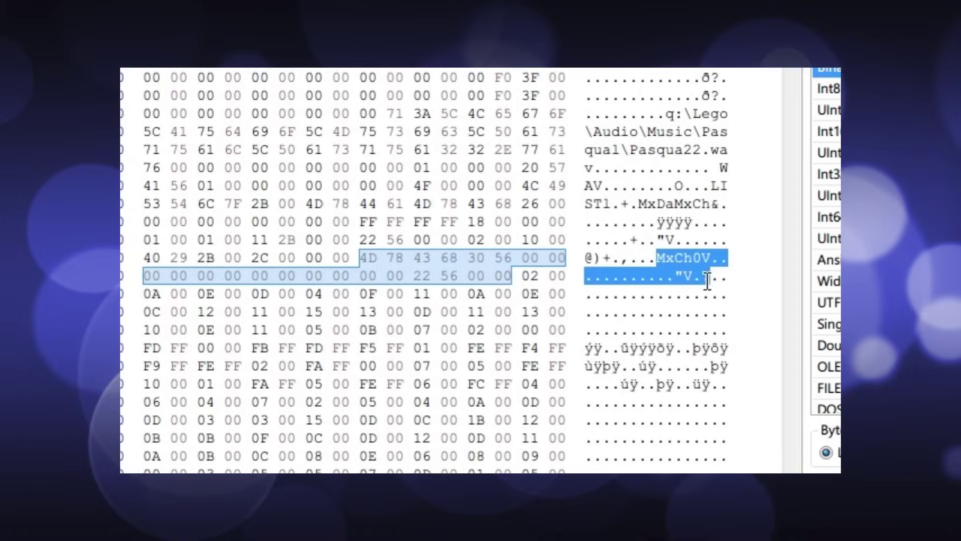
mouse_move(711, 274)
left_mouse_down()
mouse_move(713, 320)
mouse_move(711, 277)
left_mouse_up()
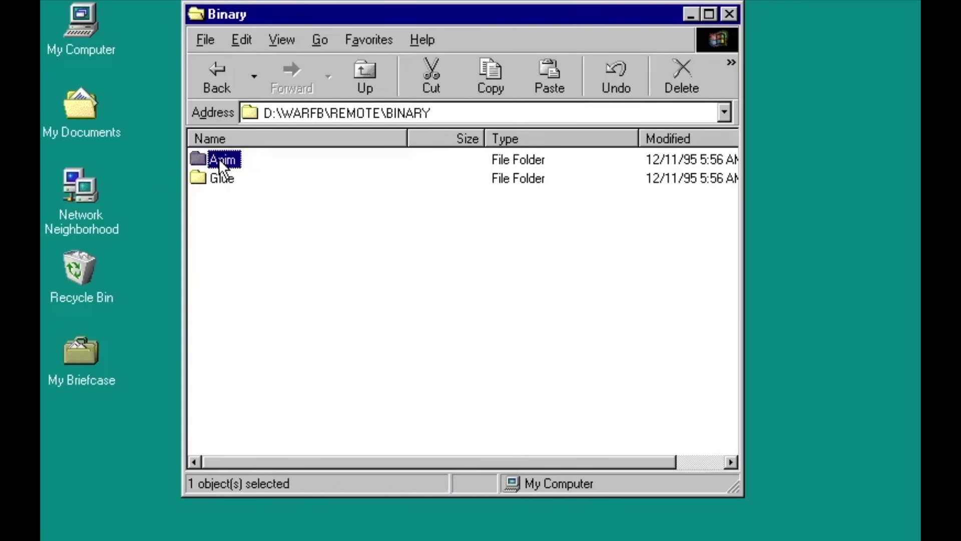
Open the Anim folder and scroll through its SI, SM, SN and SR files.
double_click(219, 158)
scroll(432, 269, "down", 12)
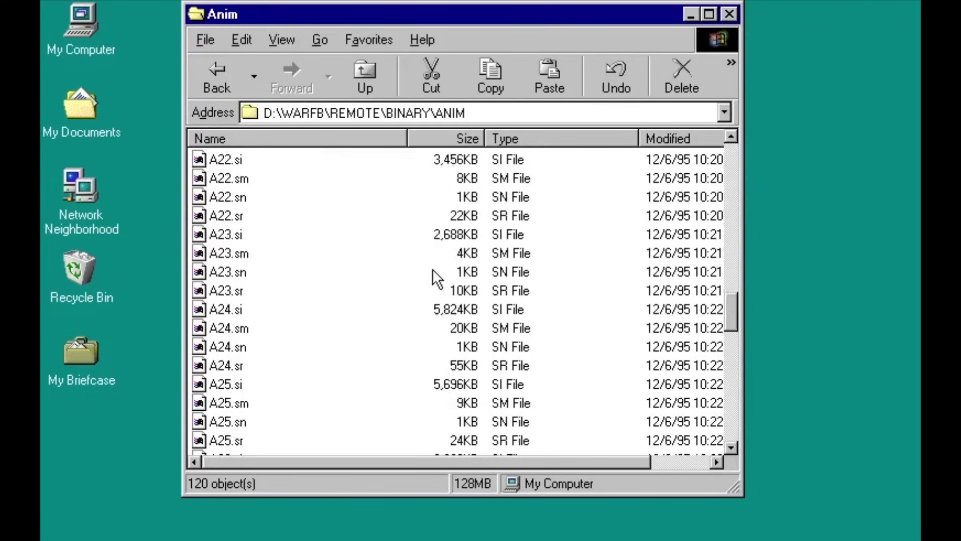
scroll(432, 269, "down", 20)
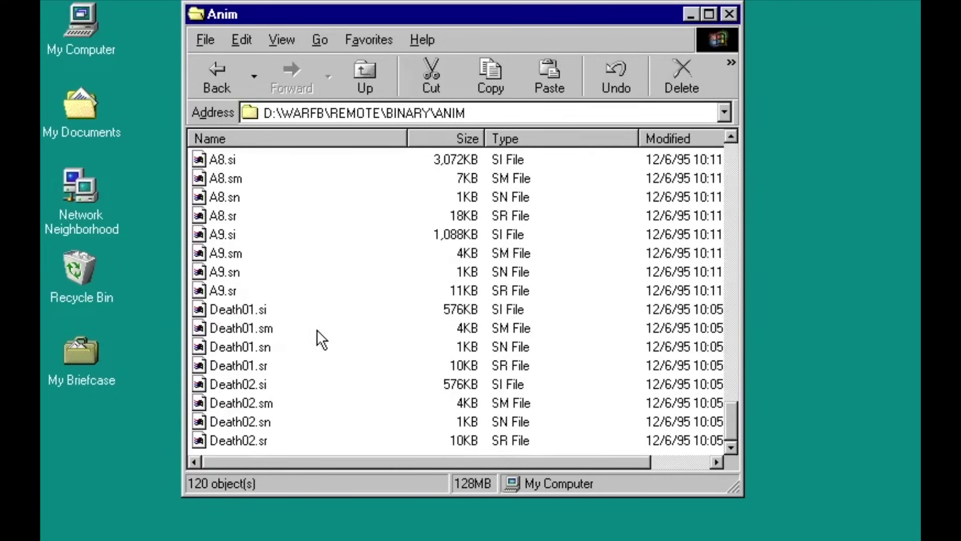
scroll(320, 416, "up", 5)
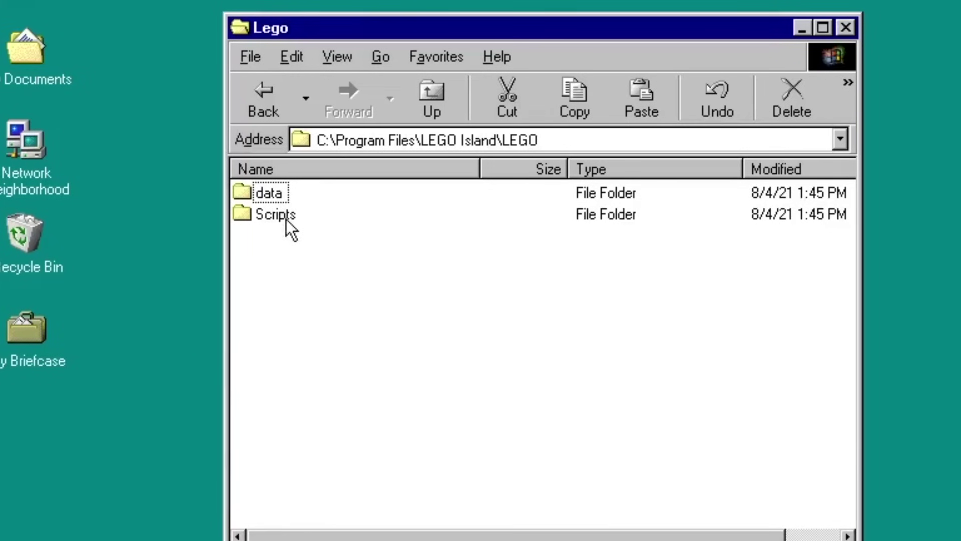
Check the Garage folder, which holds only Garage.si, then return to Scripts.
double_click(287, 216)
double_click(277, 257)
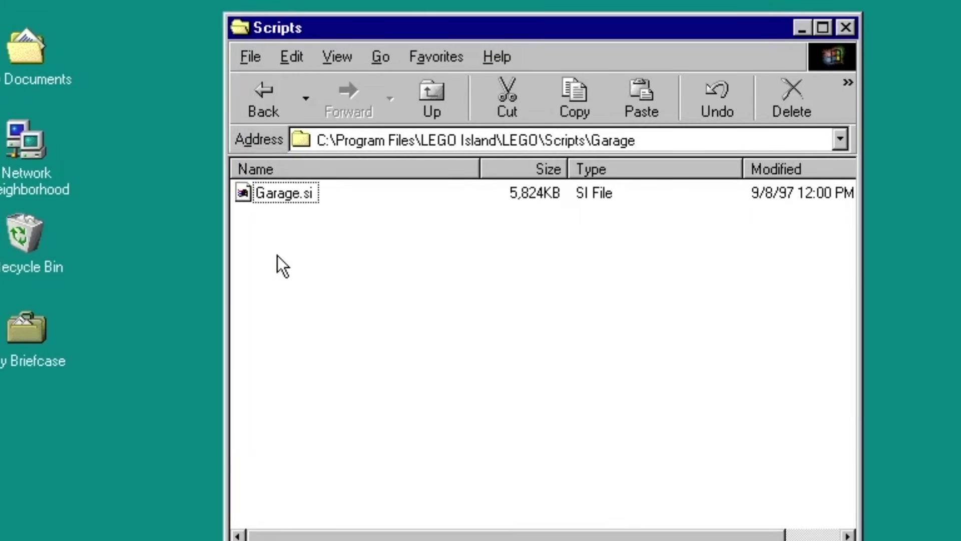
left_click(432, 111)
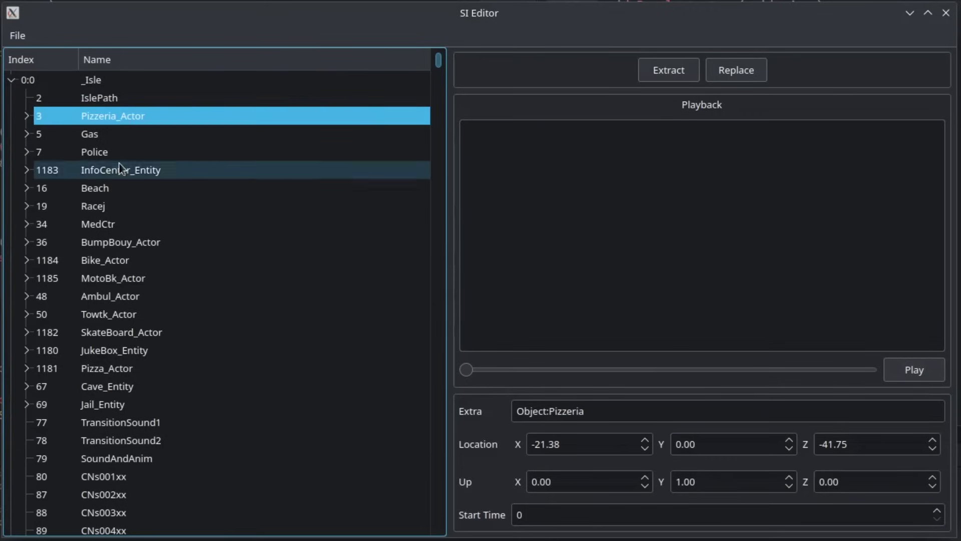
Inspect the Police, Gas and InfoCenter_Entity locations, then set HospitalEntity's X location to 120.
left_click(148, 156)
left_click(142, 136)
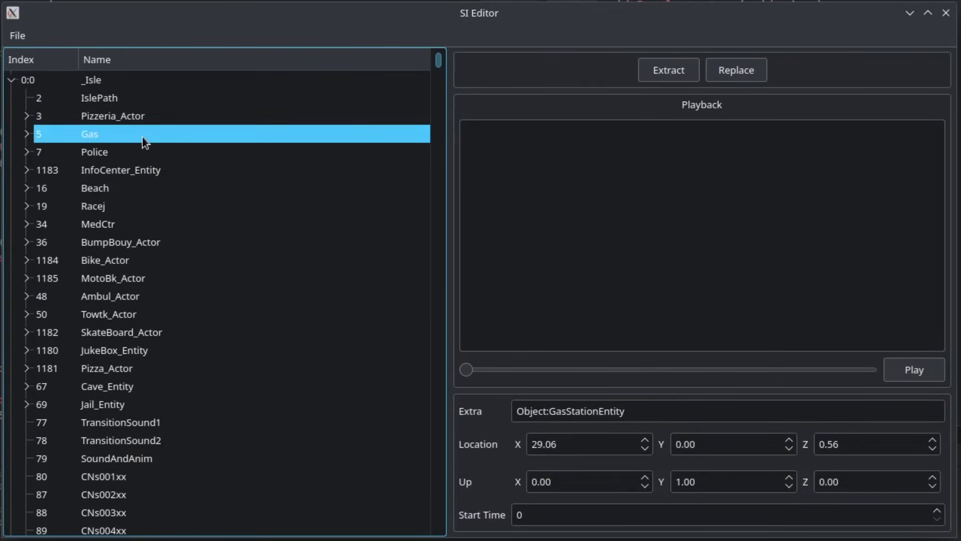
left_click(146, 168)
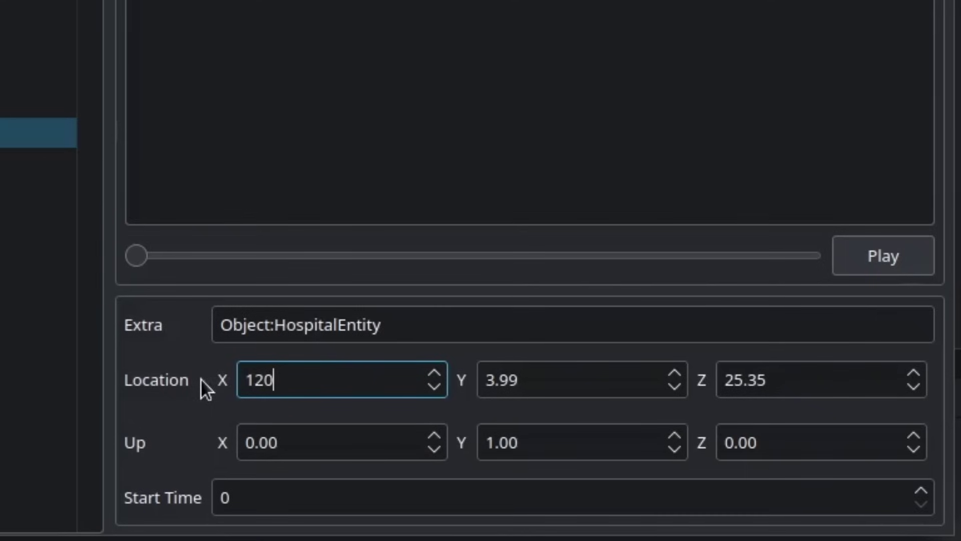
left_click(708, 487)
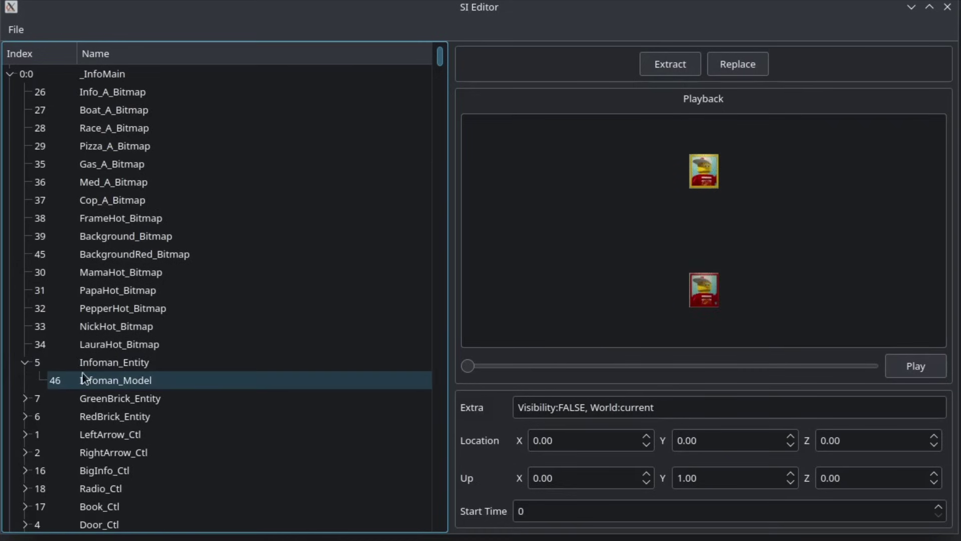
View the Infoman_Model, Brick2x4grn_Model and Brick2x4red_Model entries, then the PepperHot_Bitmap image.
left_click(100, 380)
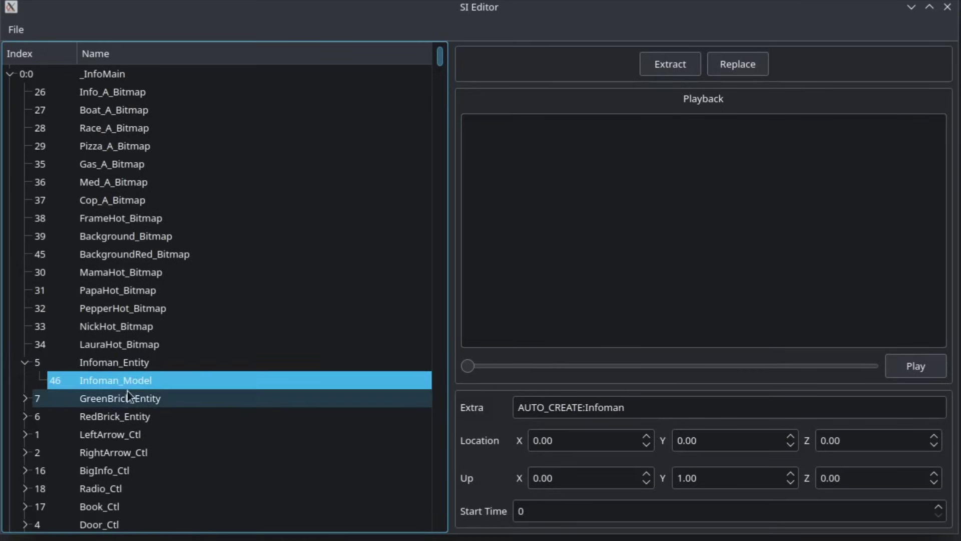
left_click(25, 399)
left_click(91, 417)
left_click(24, 435)
left_click(92, 452)
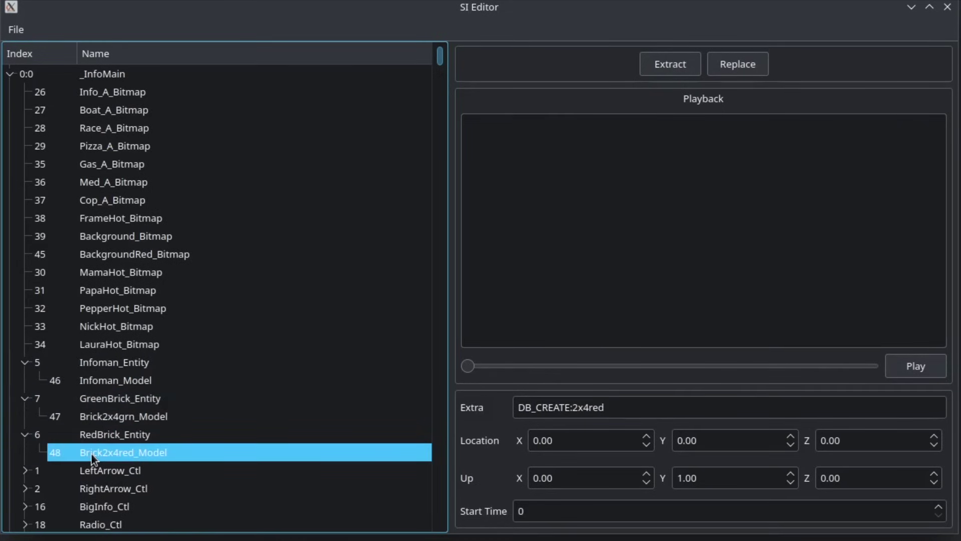
left_click(91, 435)
left_click(116, 304)
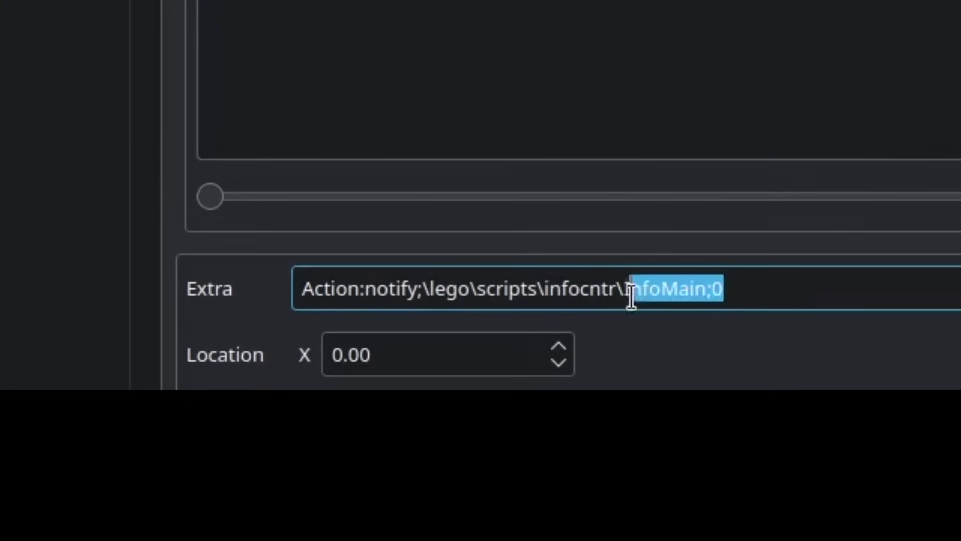
Replace the notify InfoMain Extra action with openram;\lego\scripts\nocd;0 and test it in-game.
left_click(384, 305)
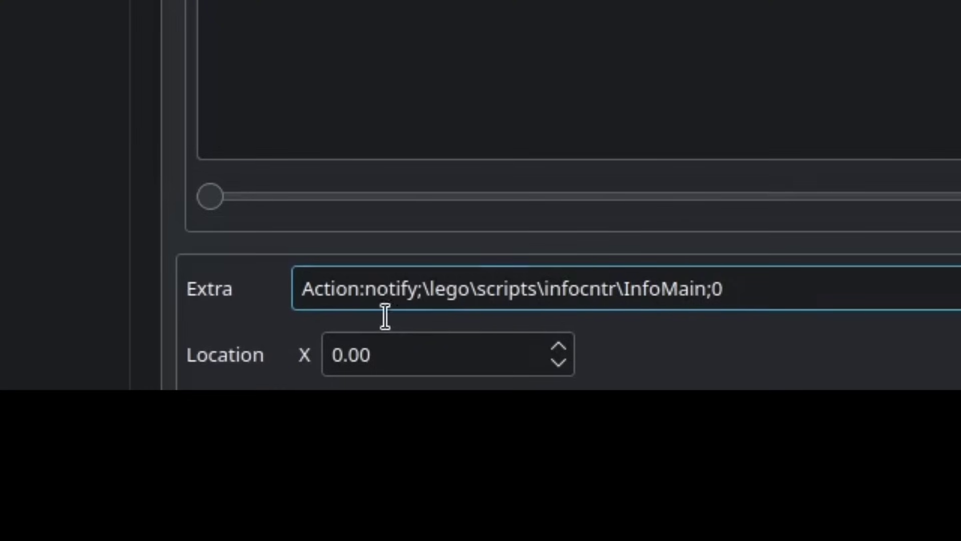
left_click_drag(724, 289, 367, 289)
type("openram;\\lego\\scripts\\nocd;")
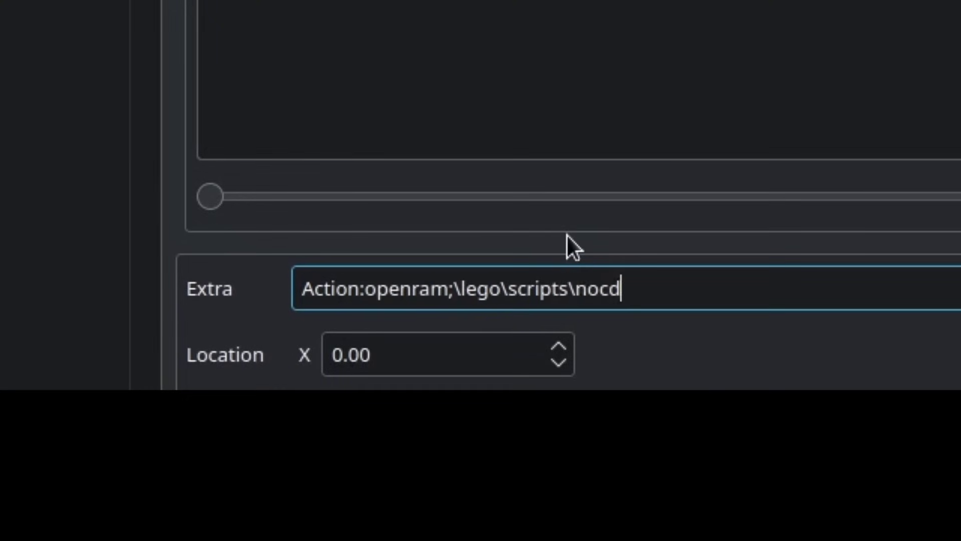
type("0")
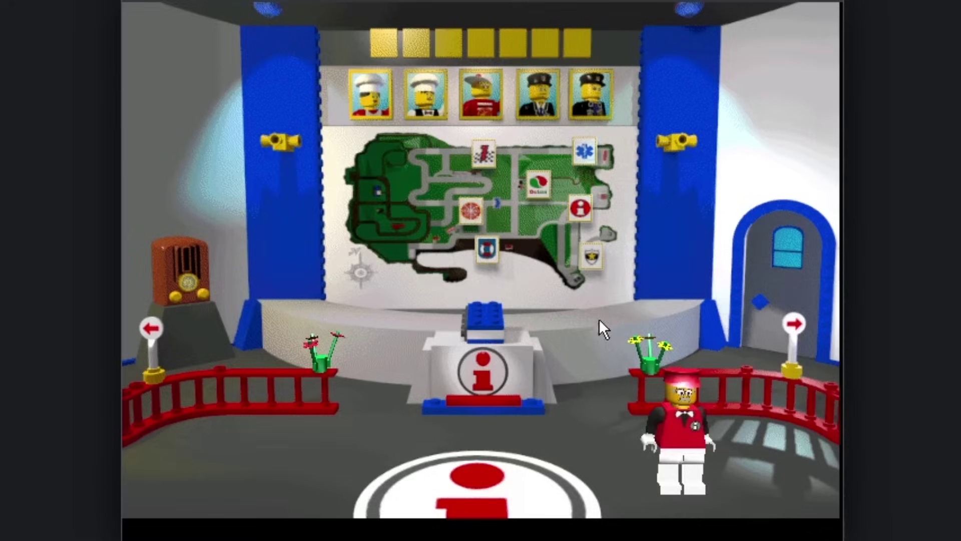
left_click(669, 434)
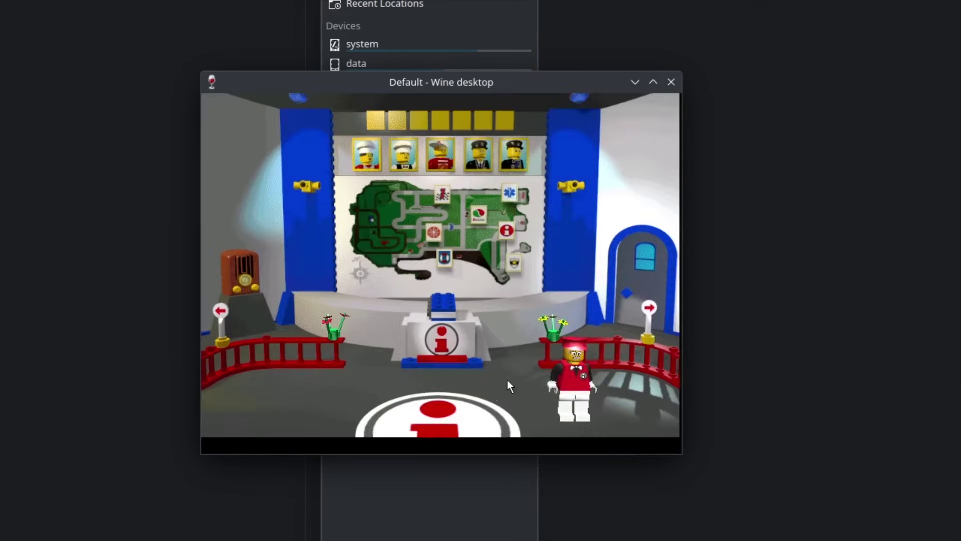
left_click(577, 383)
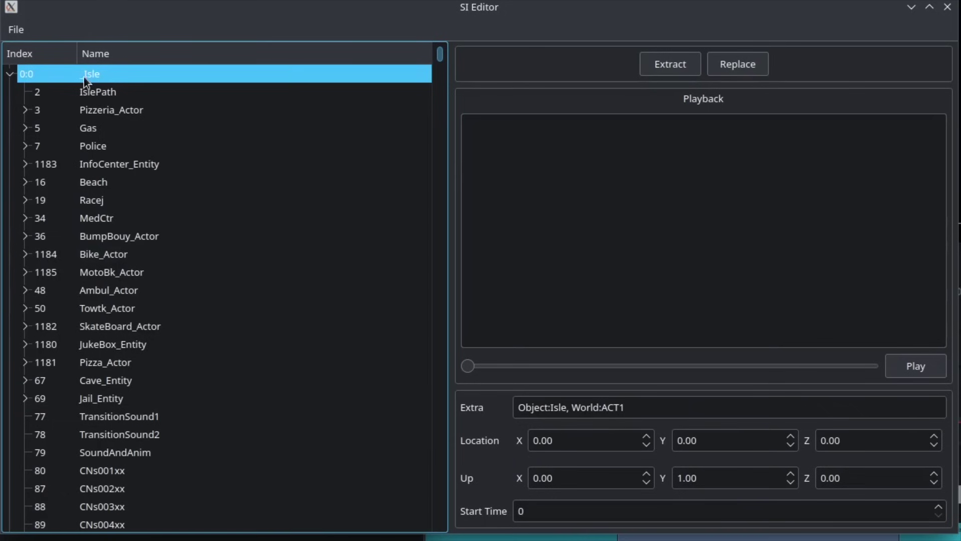
Browse the Police, TransitionSound1 and SoundAndAnim entries of the newly loaded script.
left_click(103, 148)
left_click(113, 418)
left_click(104, 453)
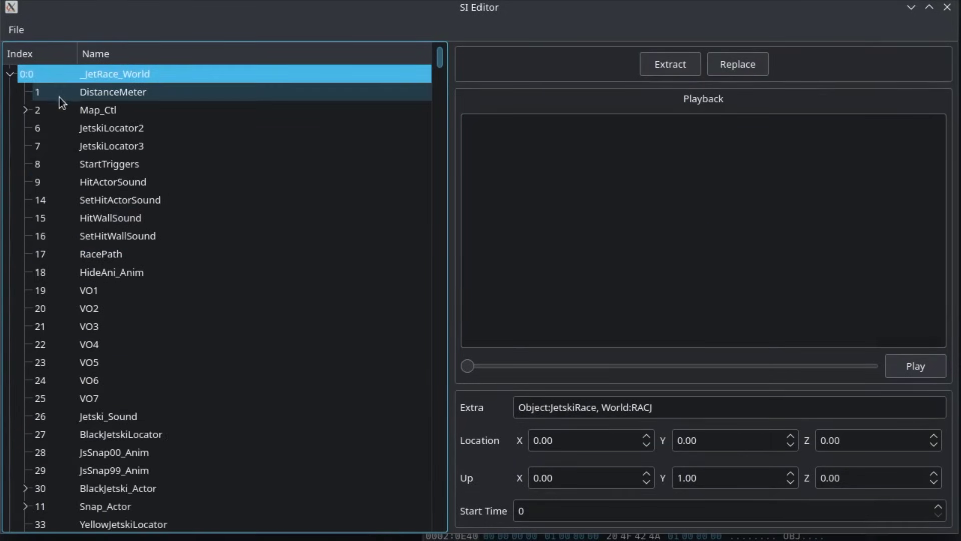
Inspect JetskiLocator3, then select 'Score' in the _StartUp root's Extra text 'Object:Score, World:ICUBE'.
left_click(73, 145)
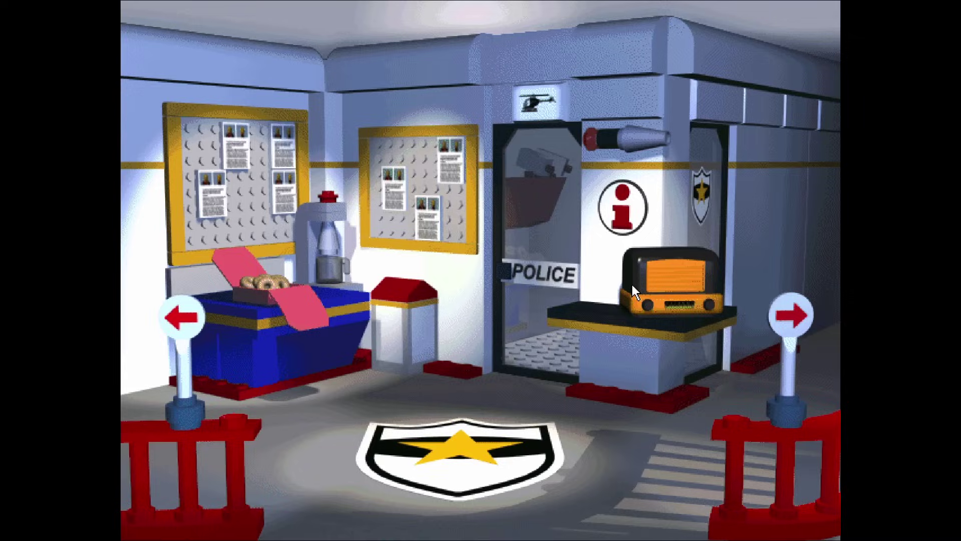
left_click(548, 230)
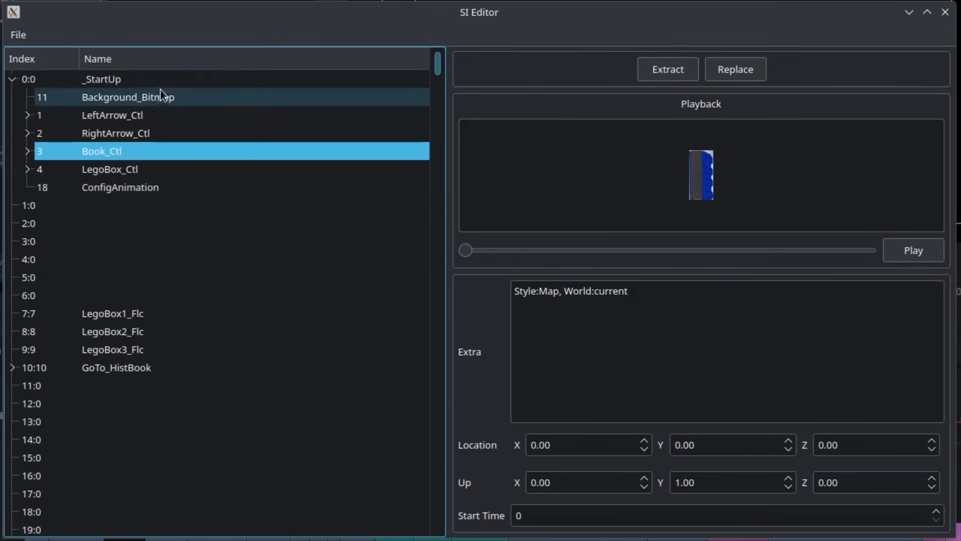
left_click(159, 80)
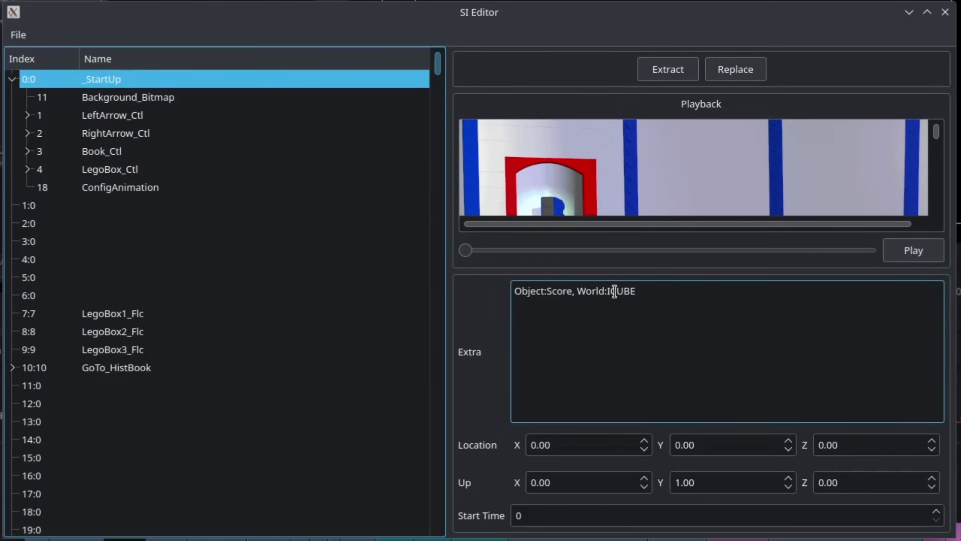
double_click(559, 291)
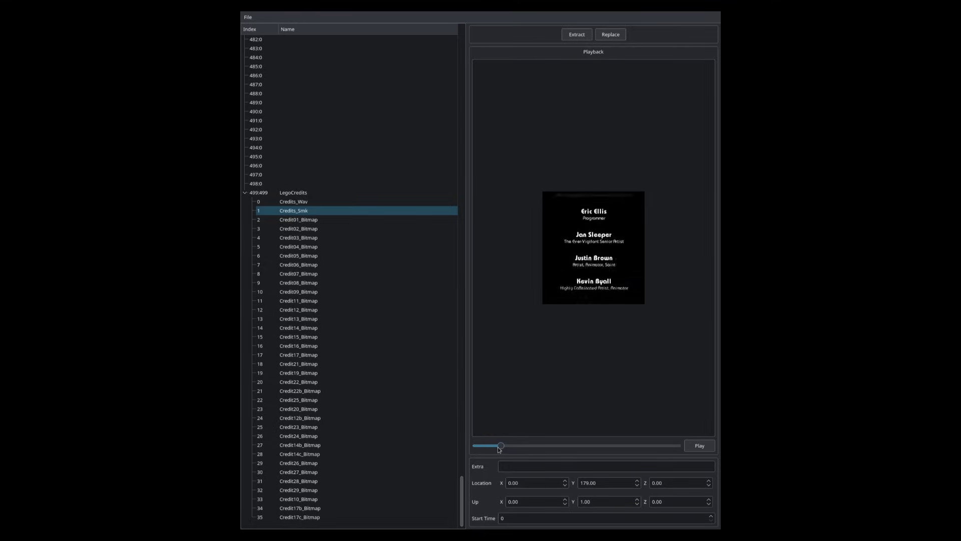
Scrub the Credits_Smk preview to later names and step down to Credit04_Bitmap.
left_click_drag(499, 448, 519, 448)
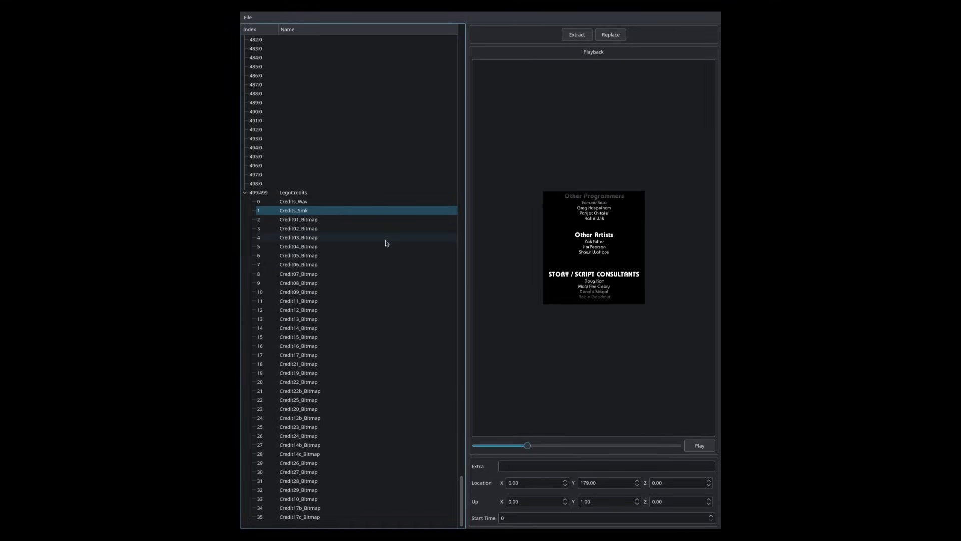
left_click_drag(388, 223, 391, 275)
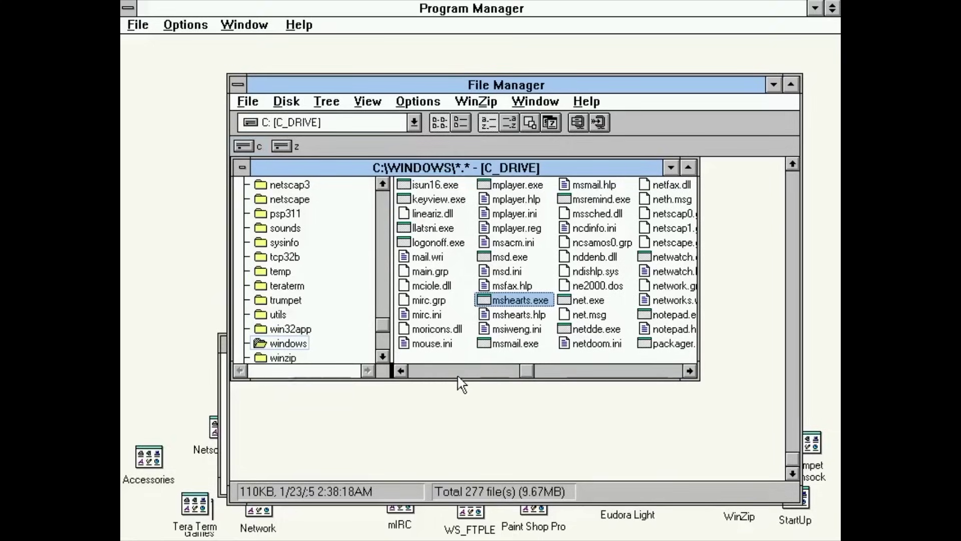
Open CHIMES.WAV from the file list in Sound Recorder and play it.
left_click(459, 372)
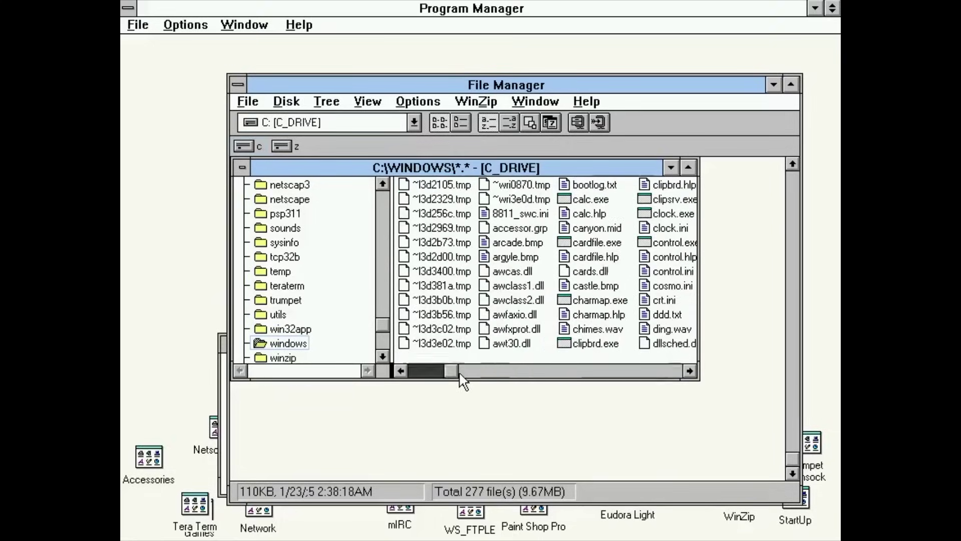
left_click(689, 371)
double_click(533, 331)
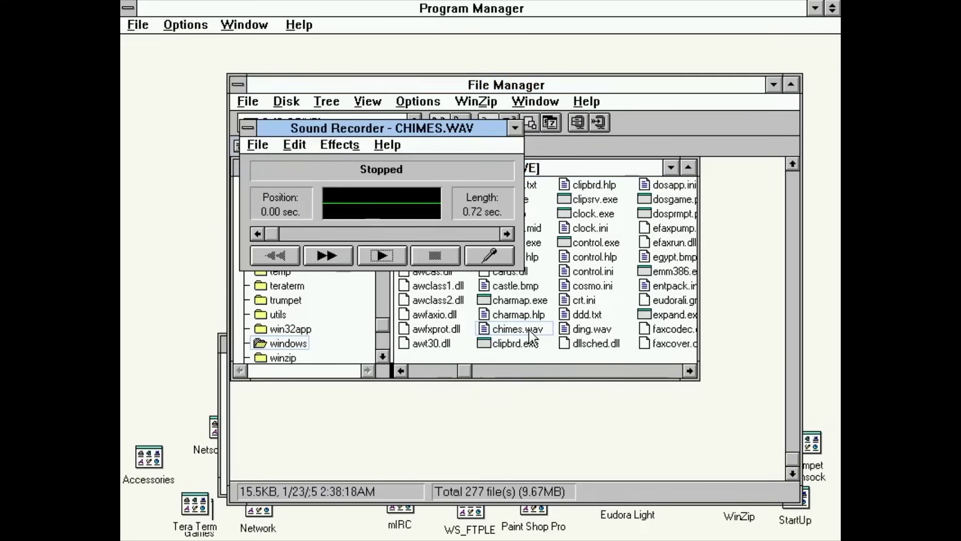
left_click(382, 251)
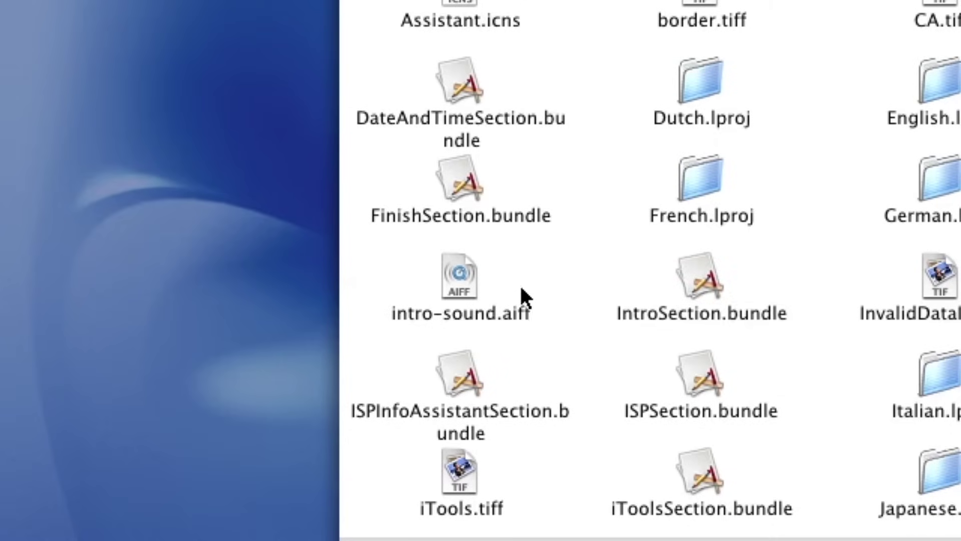
Select intro-sound.aiff in the Finder folder and open it.
left_click(474, 288)
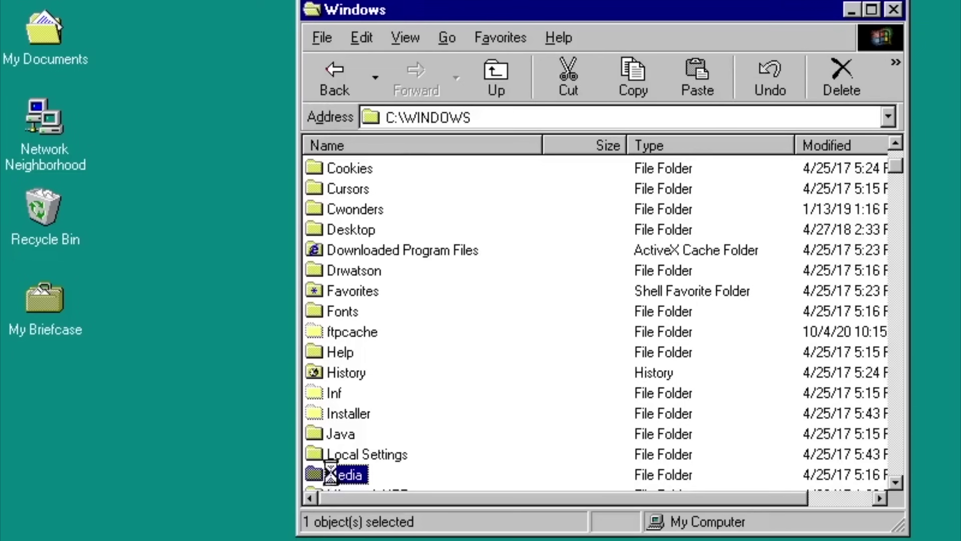
double_click(341, 474)
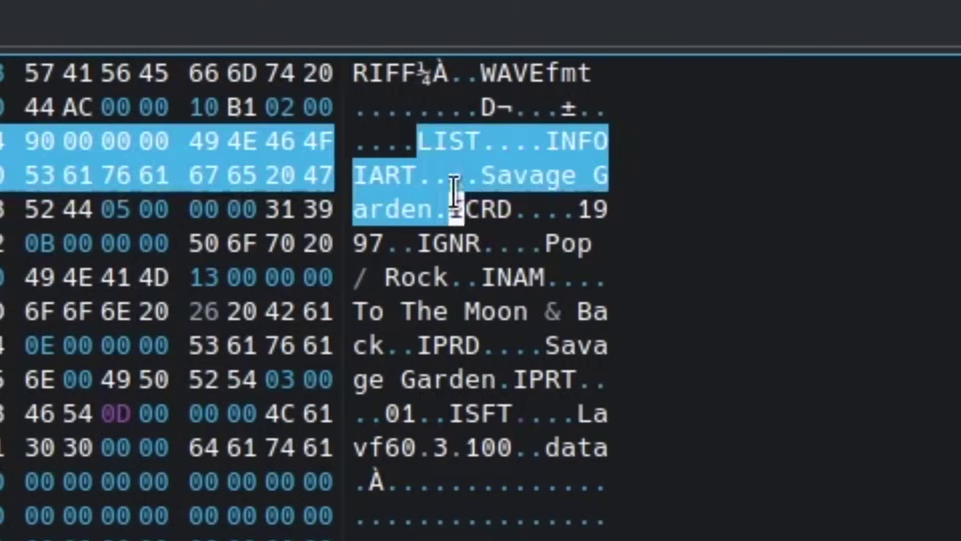
Select the LIST/INFO chunk's metadata string in Okteta's character column.
left_click_drag(455, 197, 540, 438)
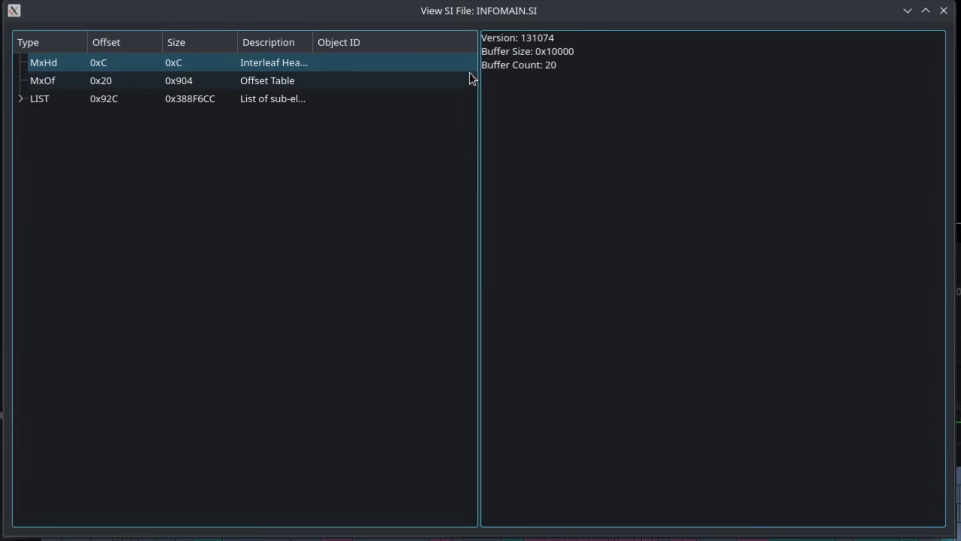
Expand LIST and the first MxSt, widen the Type column, and inspect MxOf, MxOb and MxCh chunks.
left_click(20, 99)
left_click(35, 116)
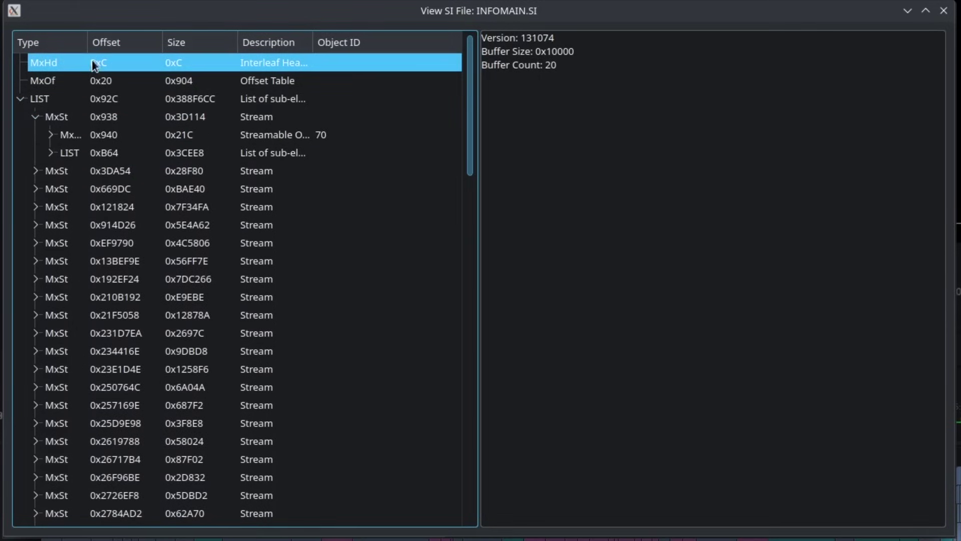
left_click_drag(89, 36, 138, 37)
left_click(93, 85)
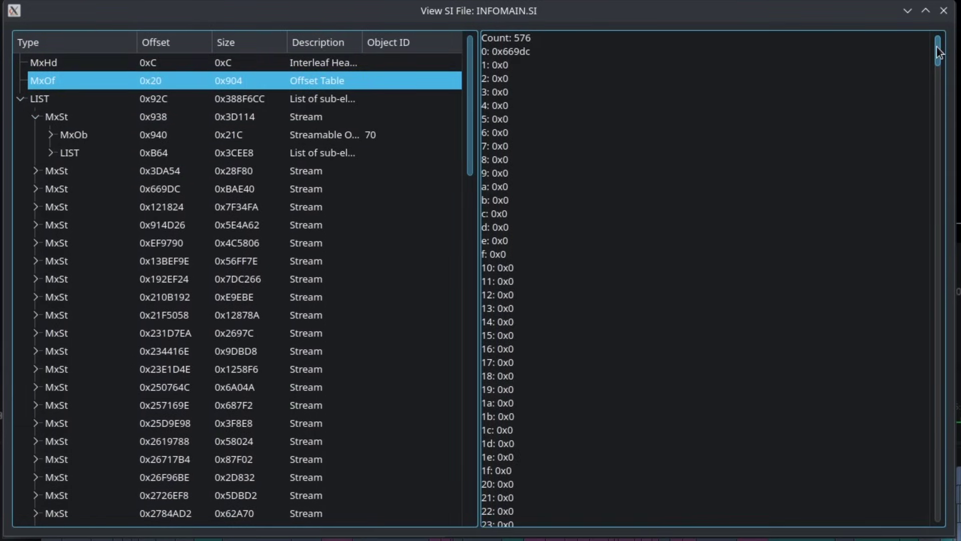
scroll(938, 52, "down", 5)
left_click(78, 140)
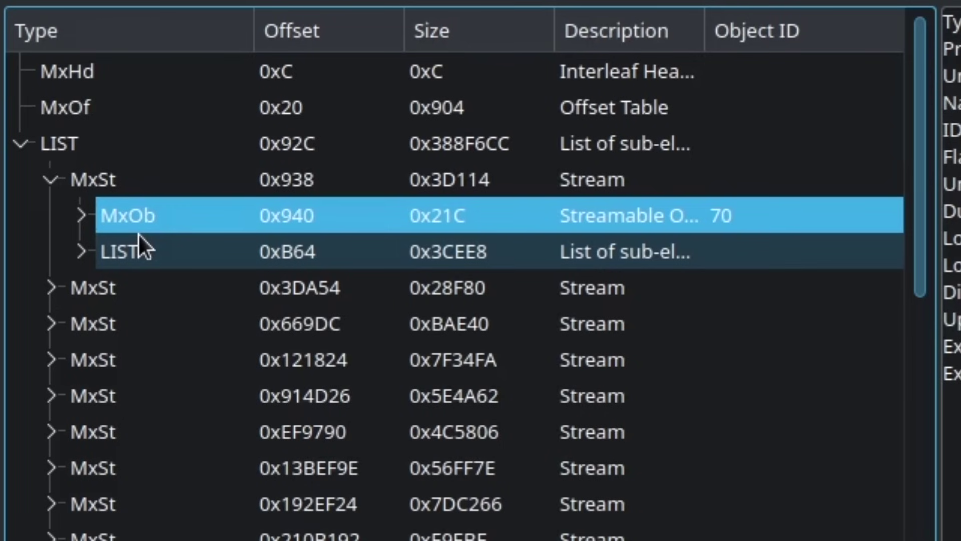
double_click(138, 234)
left_click(152, 293)
left_click(178, 362)
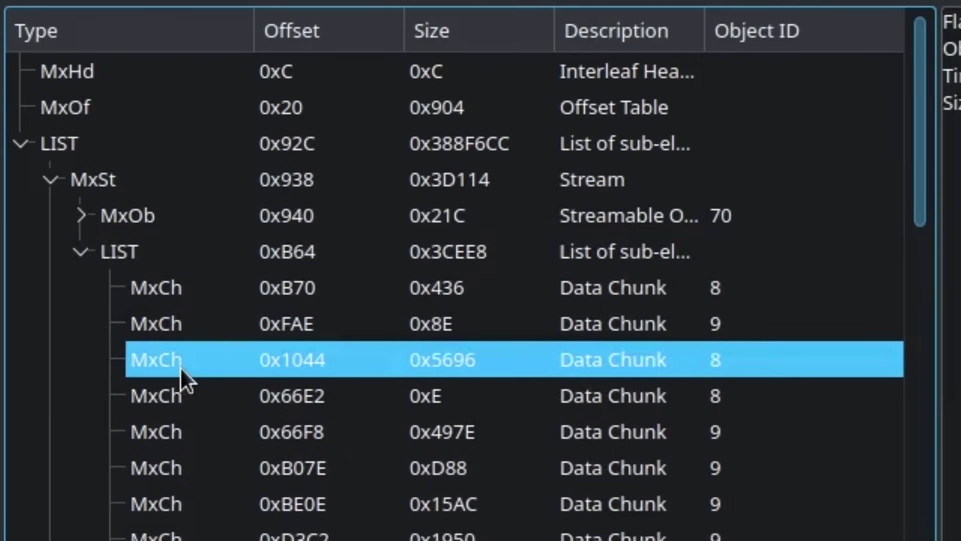
Expand the MxOb at 0x940 and LIST at 0x9BA, inspecting MxOb 0x9CA, 0xA9E and MxCh chunks.
left_click(136, 194)
double_click(137, 220)
double_click(151, 245)
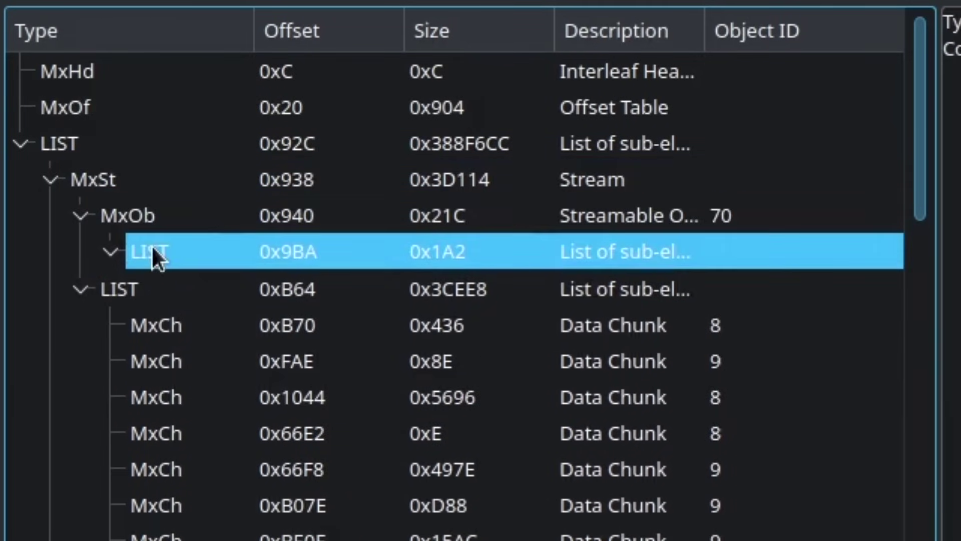
left_click(170, 286)
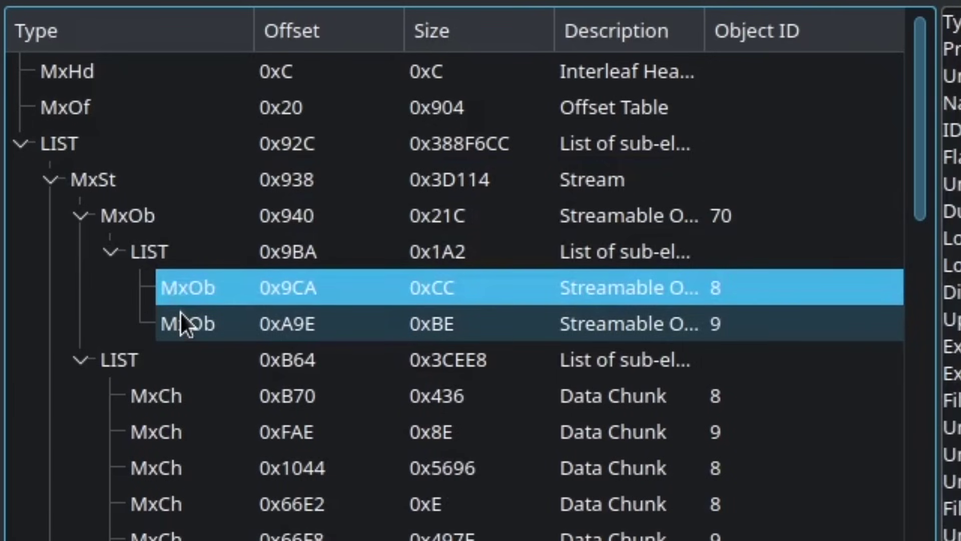
left_click(181, 313)
left_click(180, 401)
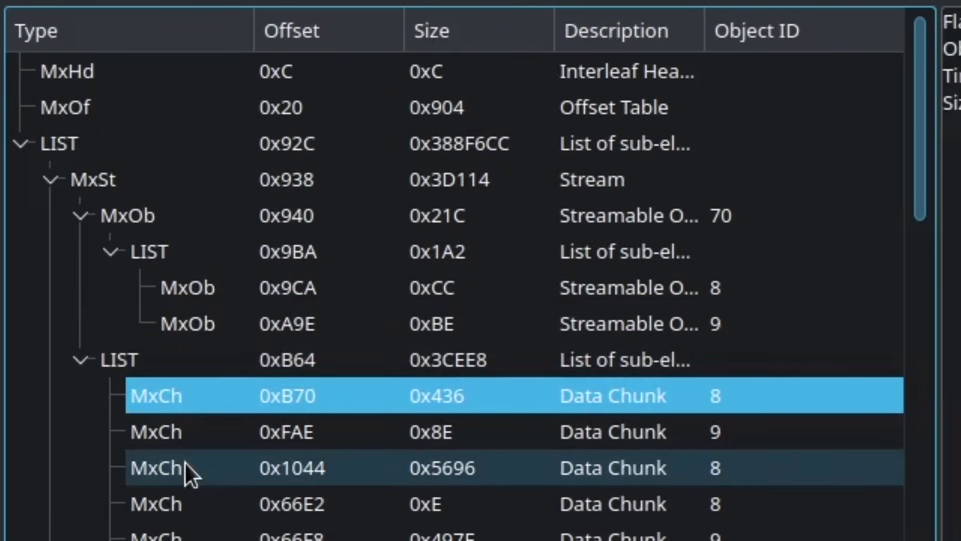
left_click(185, 464)
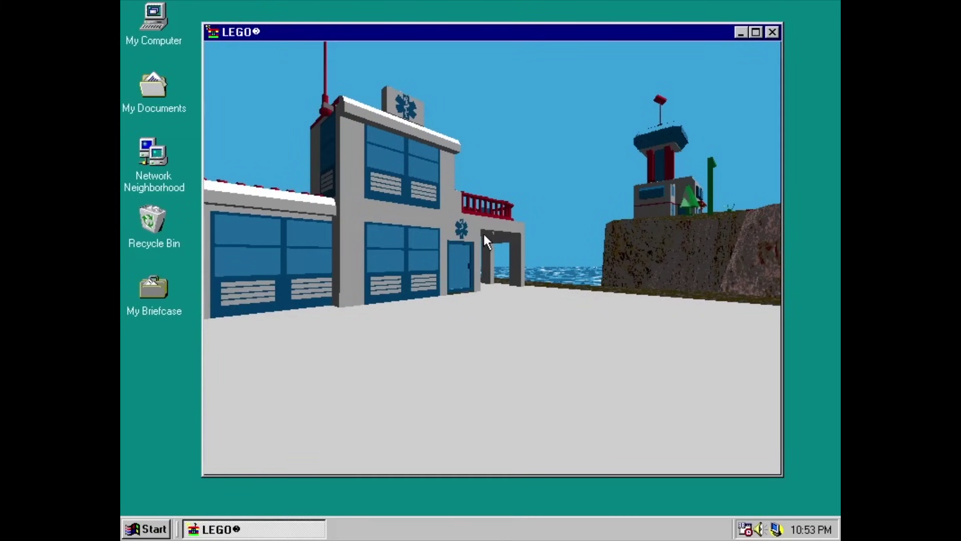
left_click(471, 227)
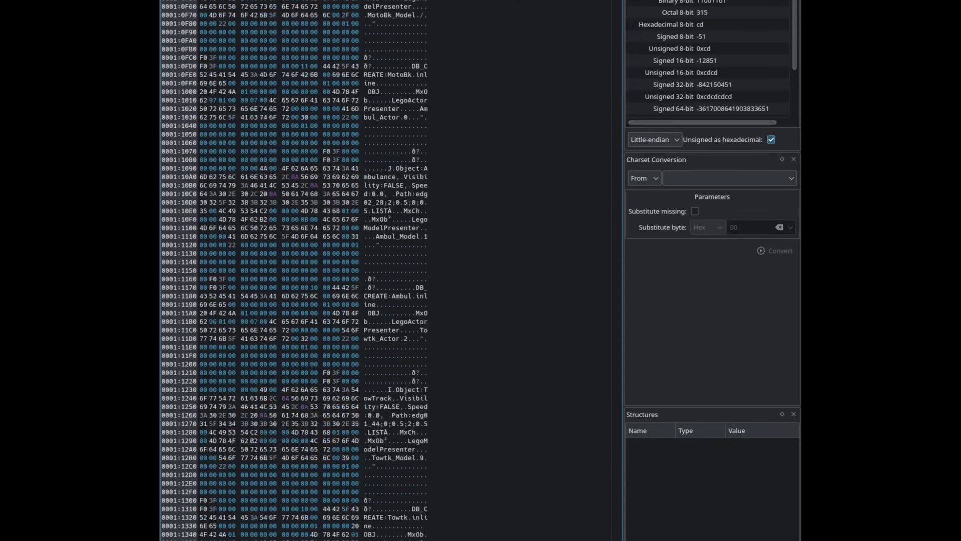
Scroll through the Okteta hex view to browse the SI file's Ambulance and Towtrack object records.
scroll(295, 270, "down", 10)
scroll(294, 270, "down", 20)
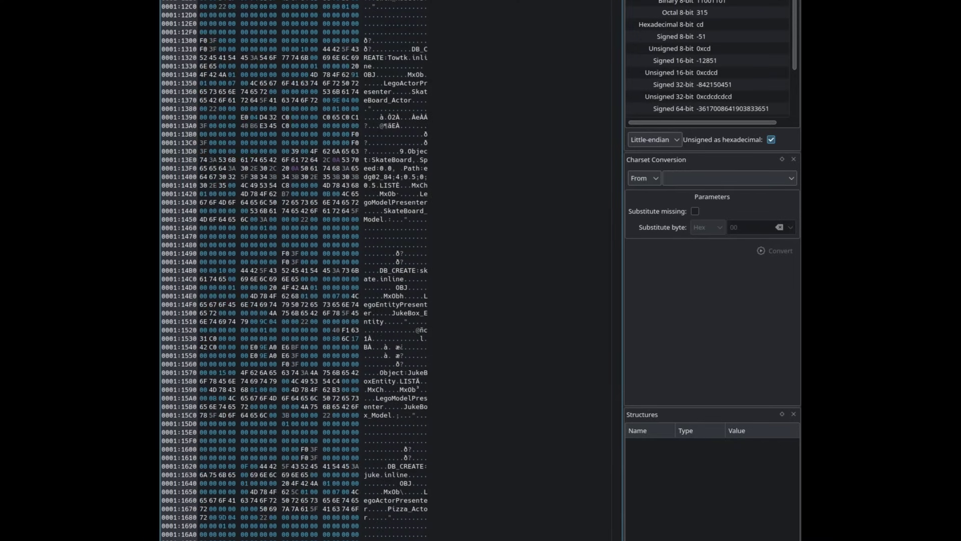
scroll(294, 270, "down", 5)
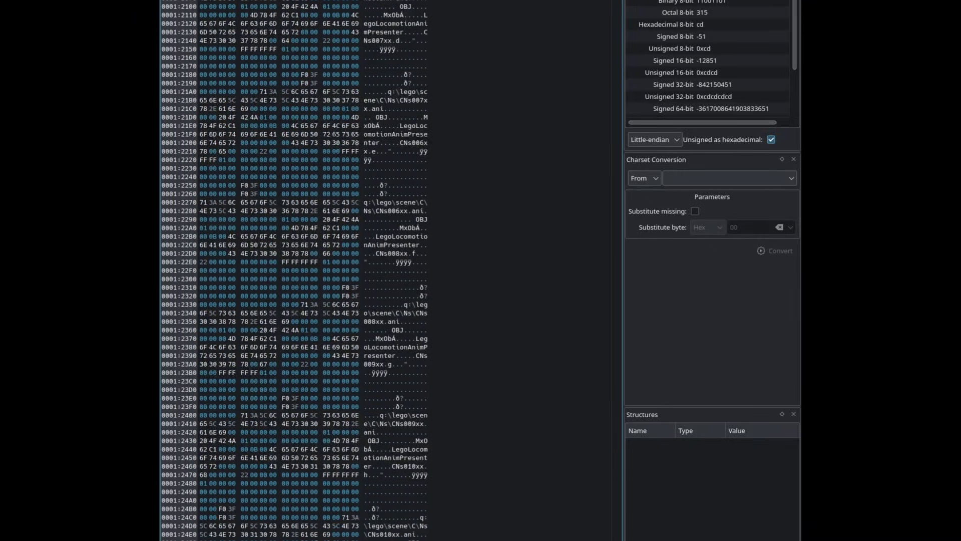
scroll(295, 270, "down", 20)
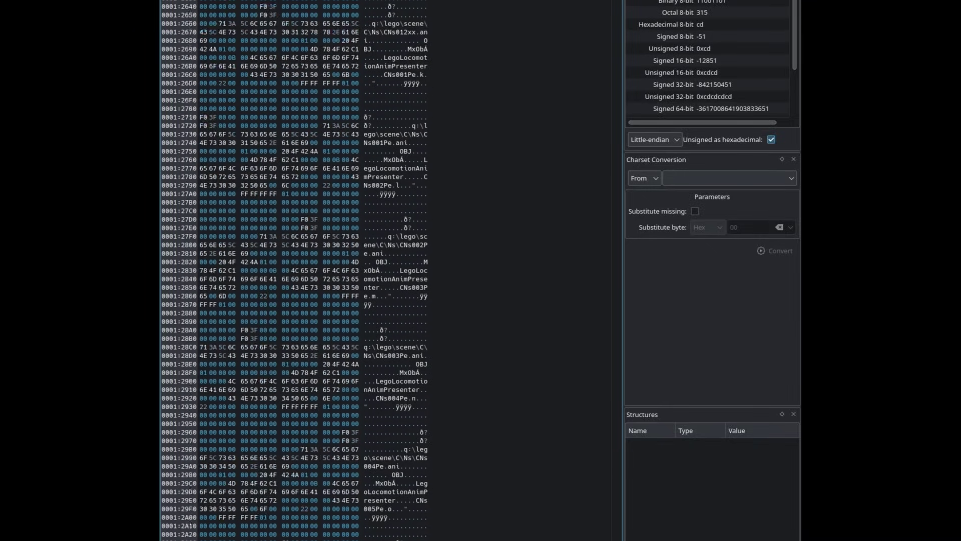
scroll(295, 270, "down", 4)
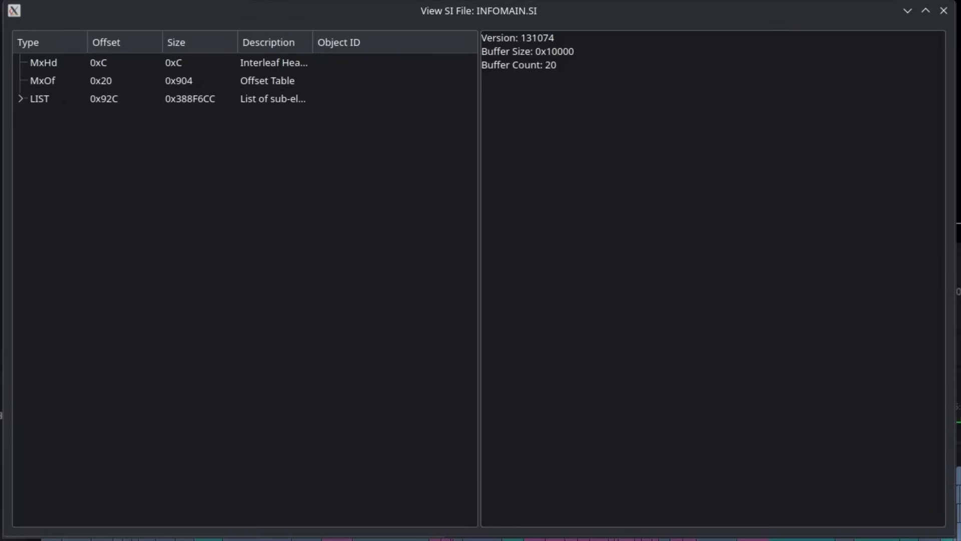
Show INFOMAIN.SI's MxHd header: version 131074, buffer size 0x10000 and 20 buffers.
left_click(50, 65)
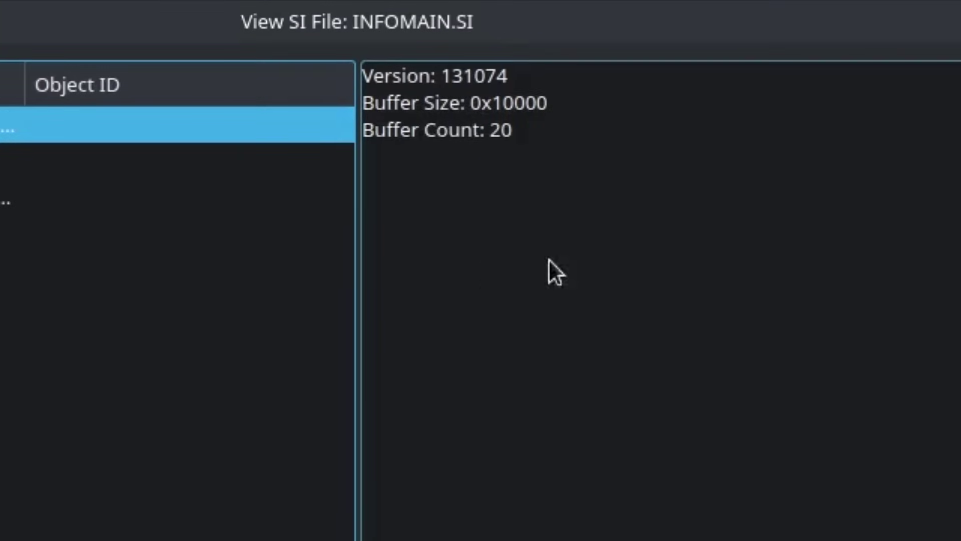
left_click(590, 99)
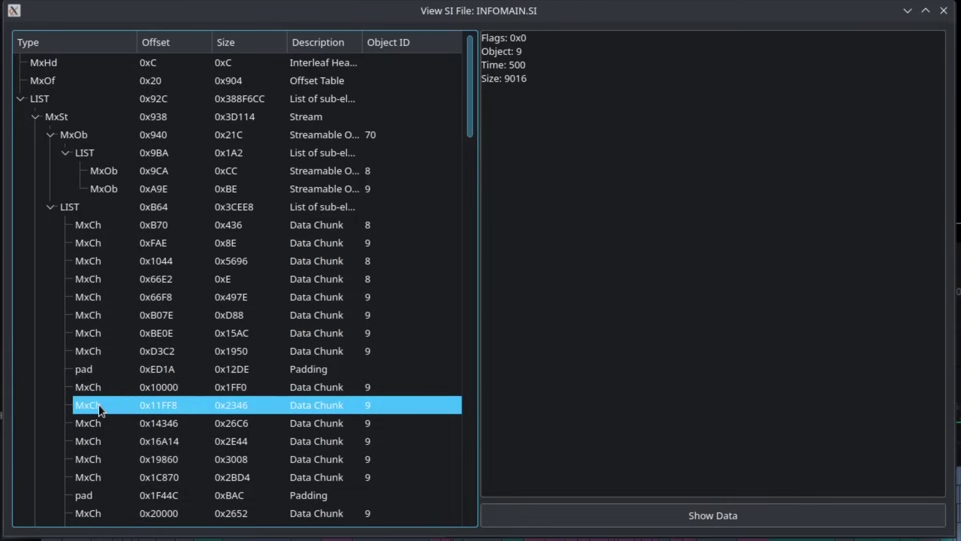
Scroll down through INFOMAIN.SI's chunk list.
scroll(98, 404, "down", 4)
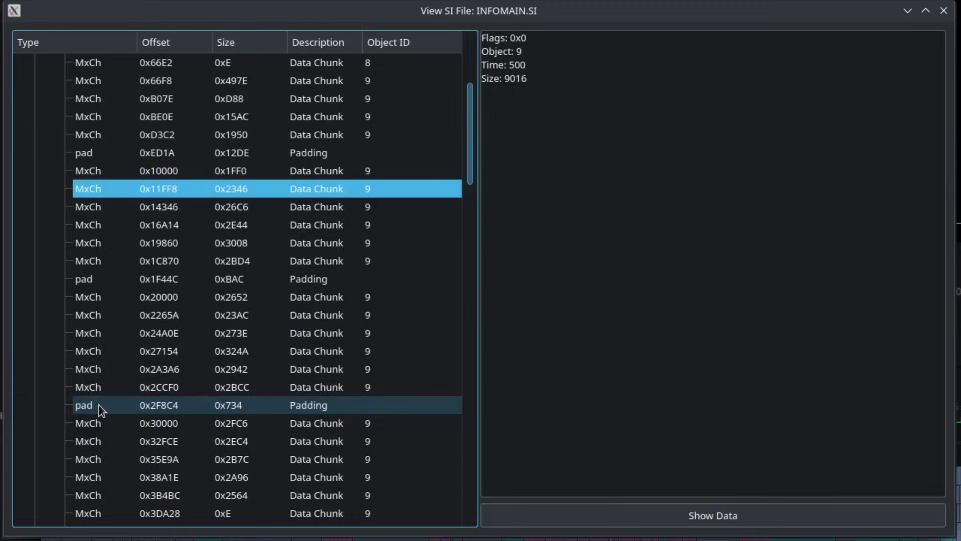
Inspect object 9's chunks at 0x1C870, 0x24A0E, 0x27154, 0x2CCF0 and padding at 0x1F44C, 0x2F8C4.
left_click(89, 262)
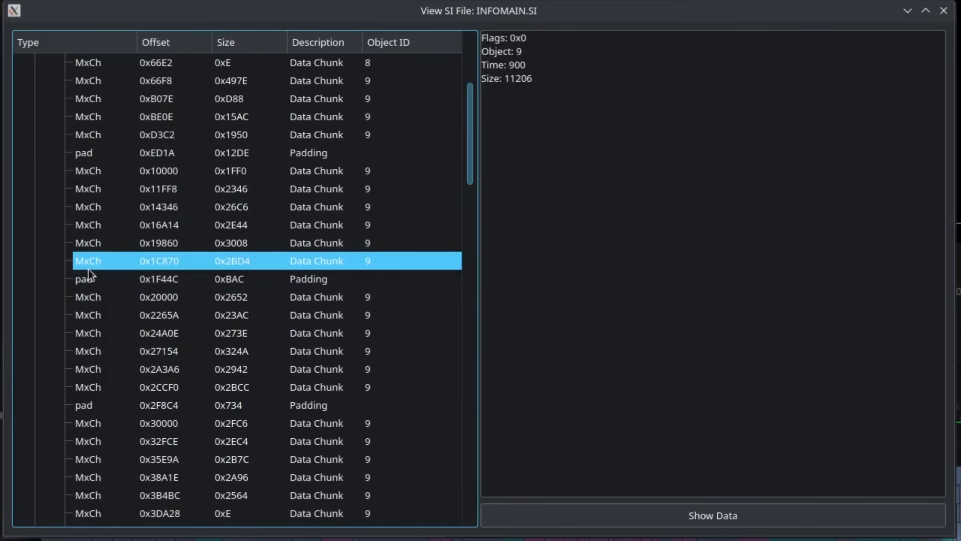
left_click(83, 281)
scroll(81, 322, "down", 2)
left_click(102, 226)
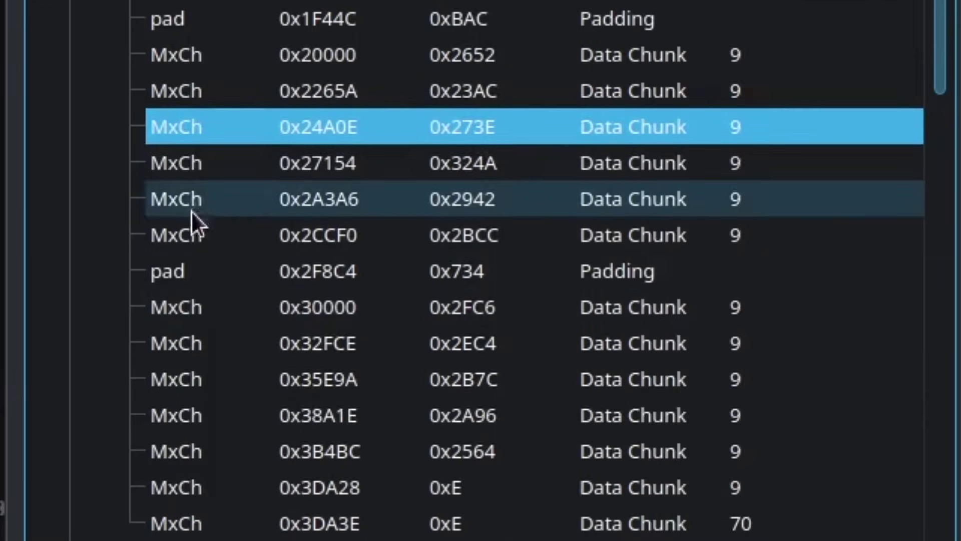
left_click(98, 245)
left_click(95, 277)
left_click(194, 269)
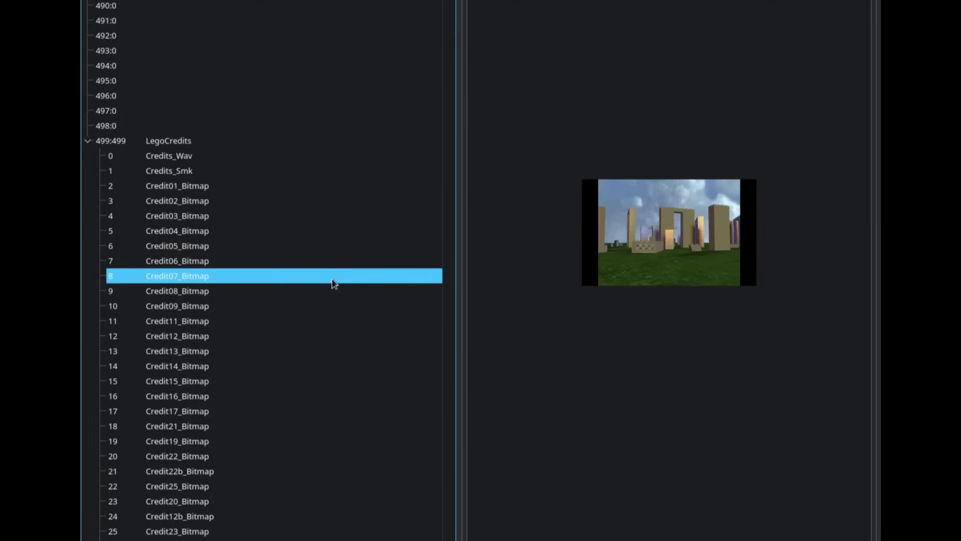
Preview Credit07–Credit14 bitmaps, return to Credit09, then show GoTo_RegBook's details (ID 70).
left_click_drag(332, 279, 361, 540)
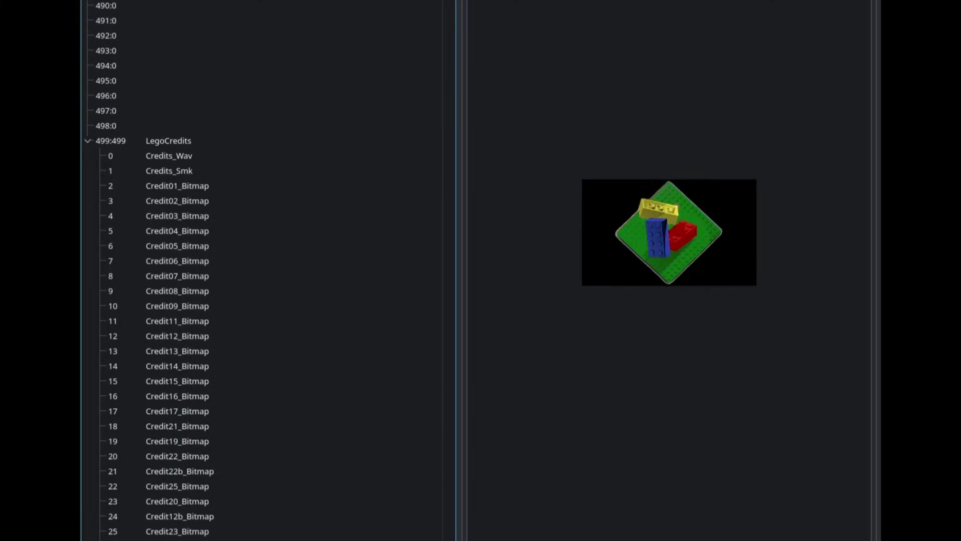
left_click_drag(340, 539, 348, 304)
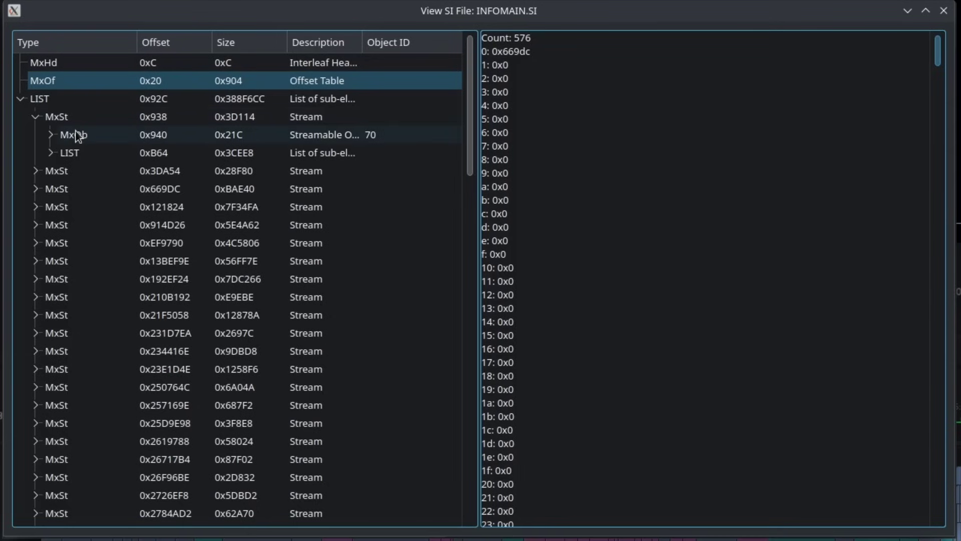
left_click(76, 132)
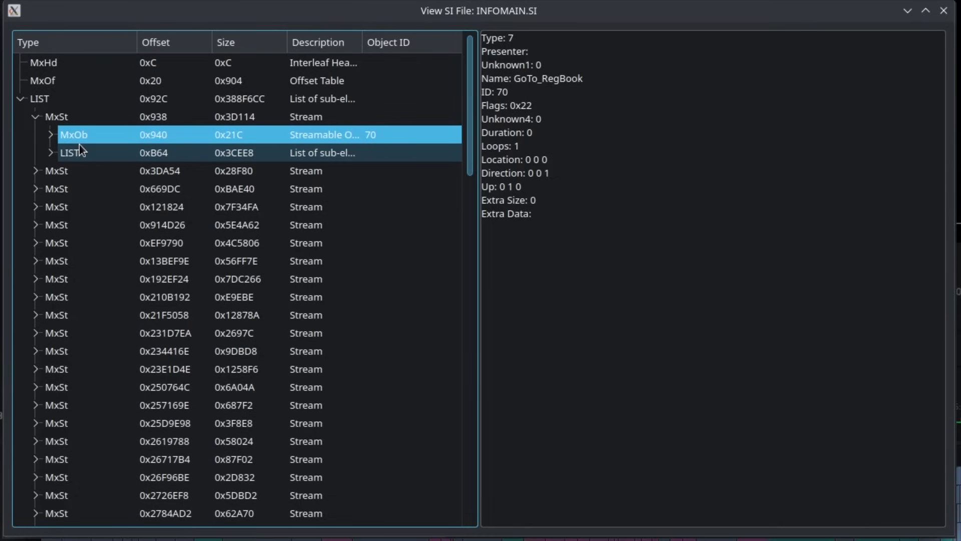
Expand the LIST stream and preview the info-room background with its arrow and shelf sprites.
double_click(79, 145)
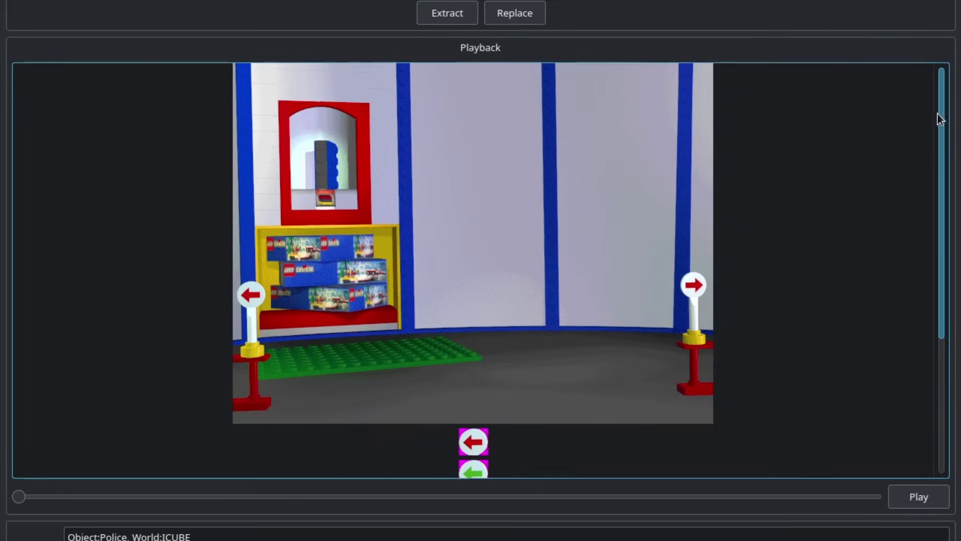
left_click_drag(941, 119, 954, 258)
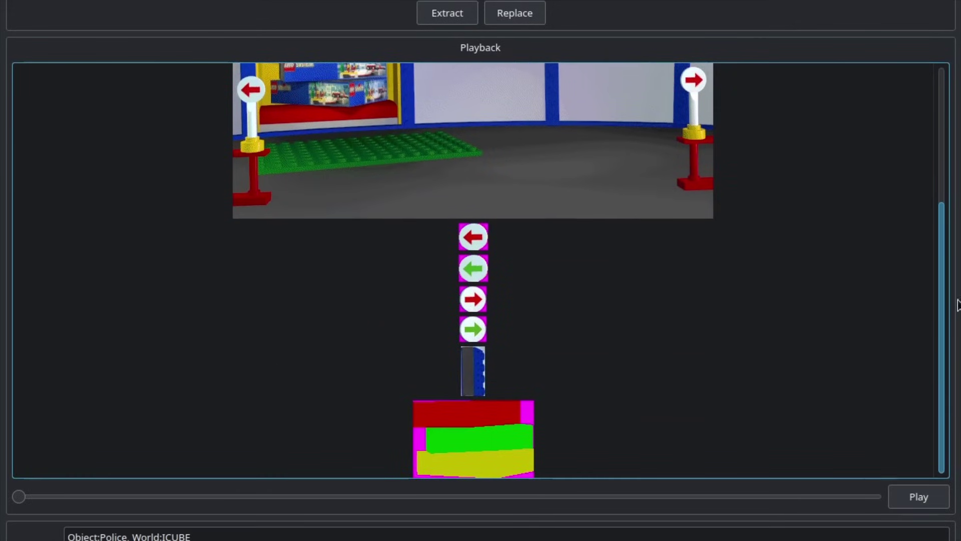
scroll(958, 305, "up", 5)
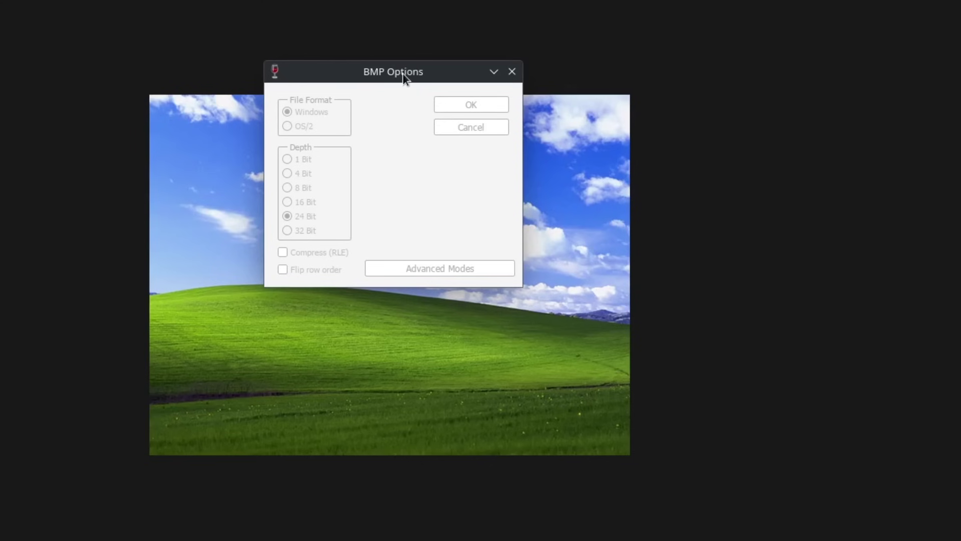
left_click_drag(403, 73, 445, 72)
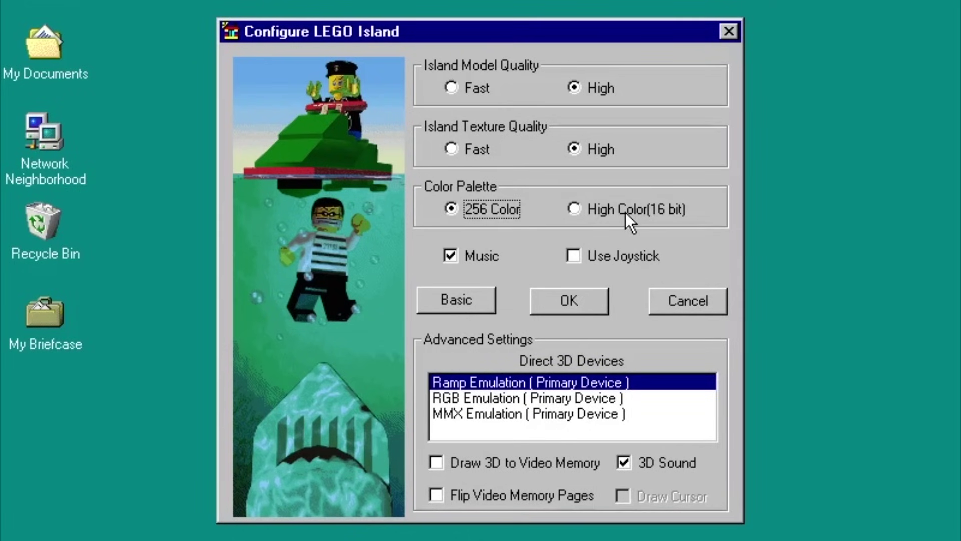
Try High Color, revert to 256 Color, launch LEGO Island and close the illegal-operation error.
left_click(626, 213)
left_click(501, 208)
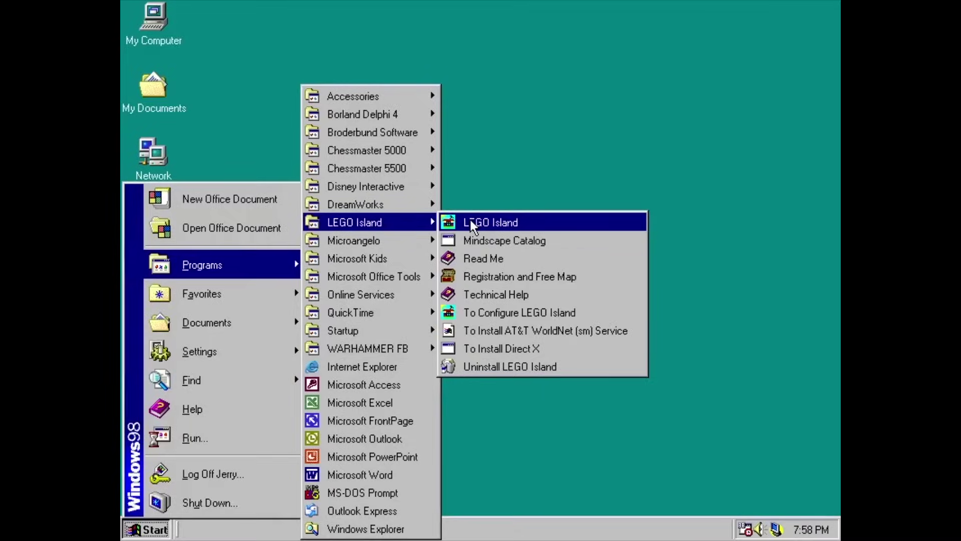
left_click(470, 223)
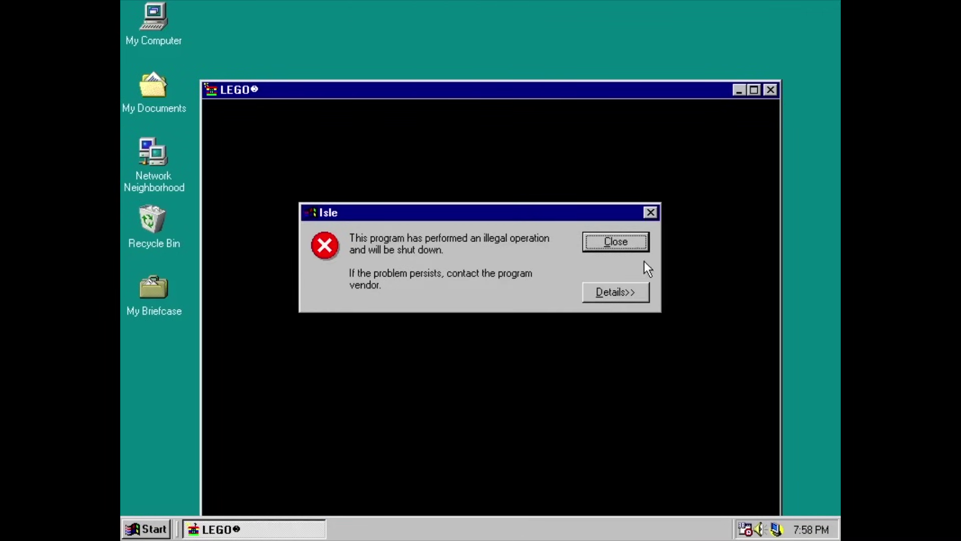
left_click(623, 245)
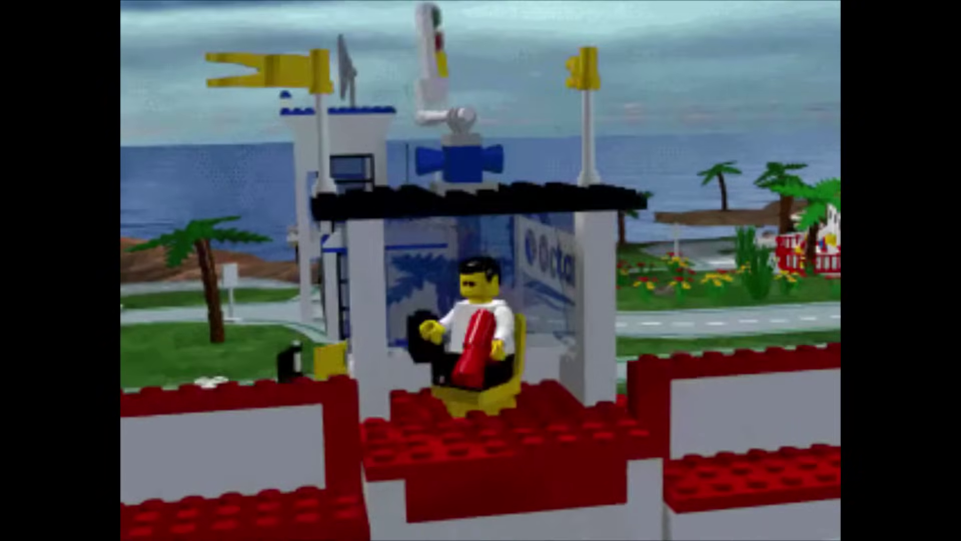
Stop the intro and review Smack compression's Palette, Frame, Sound and Expert options.
key("Escape")
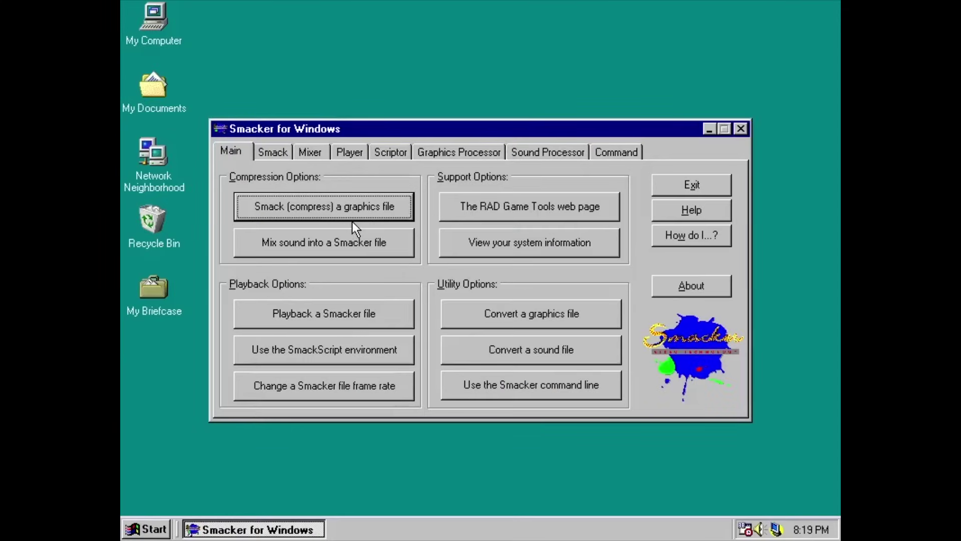
left_click(292, 206)
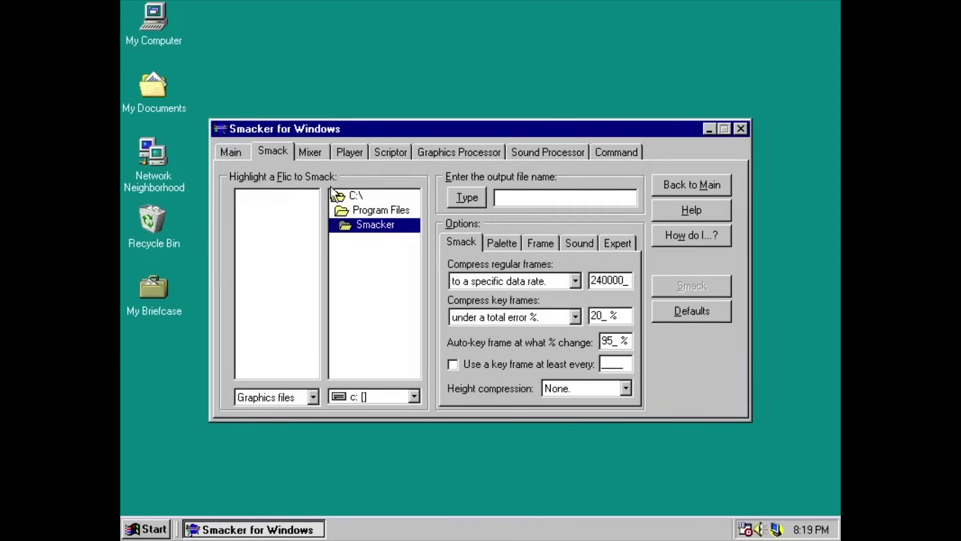
left_click(494, 242)
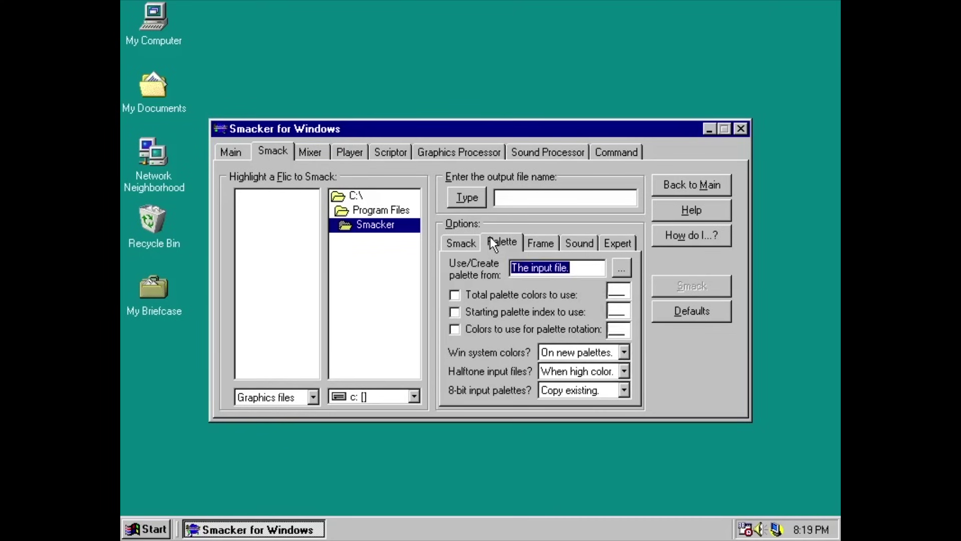
left_click(543, 244)
left_click(574, 244)
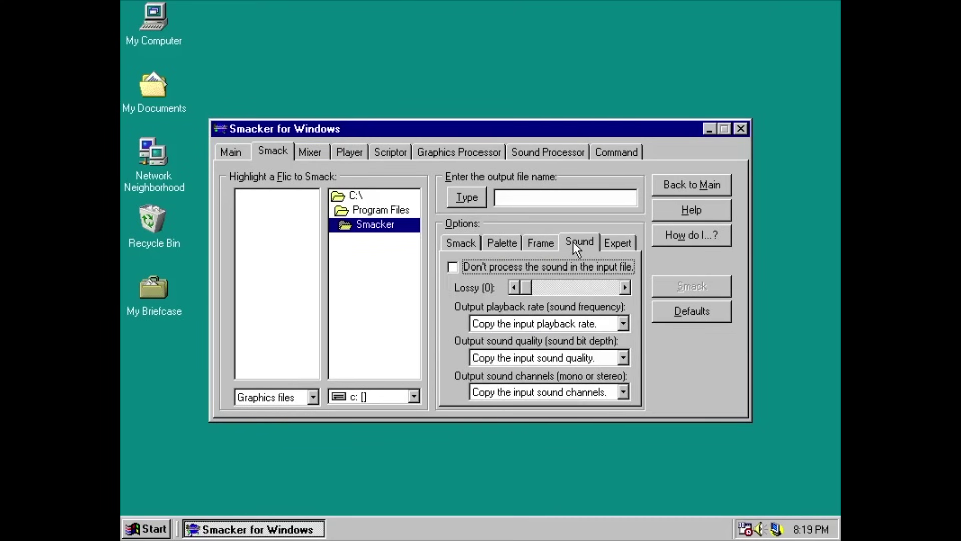
left_click(603, 242)
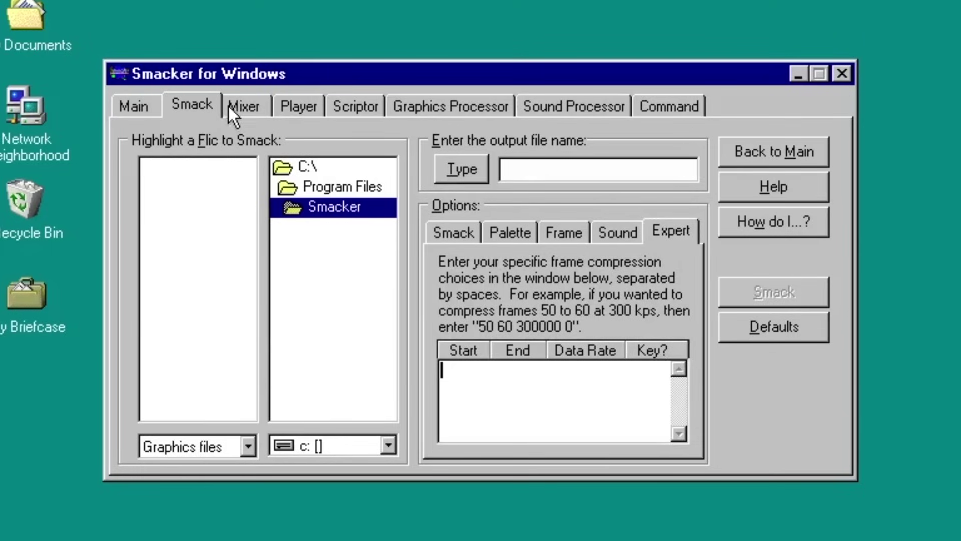
Browse the Mixer, Player and Scriptor pages of Smacker for Windows.
left_click(229, 105)
left_click(317, 106)
left_click(383, 106)
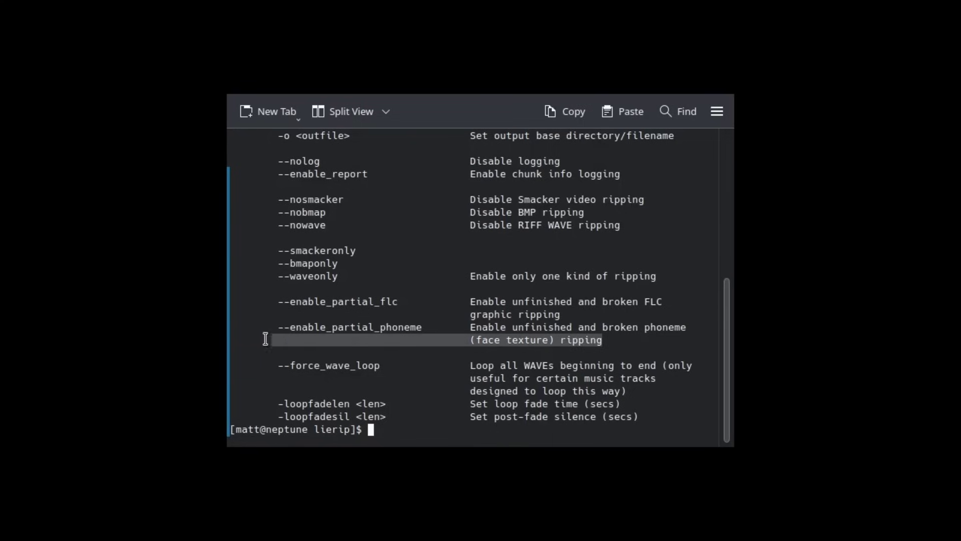
Select the --enable_partial_phoneme help lines in Konsole.
left_click_drag(265, 339, 230, 327)
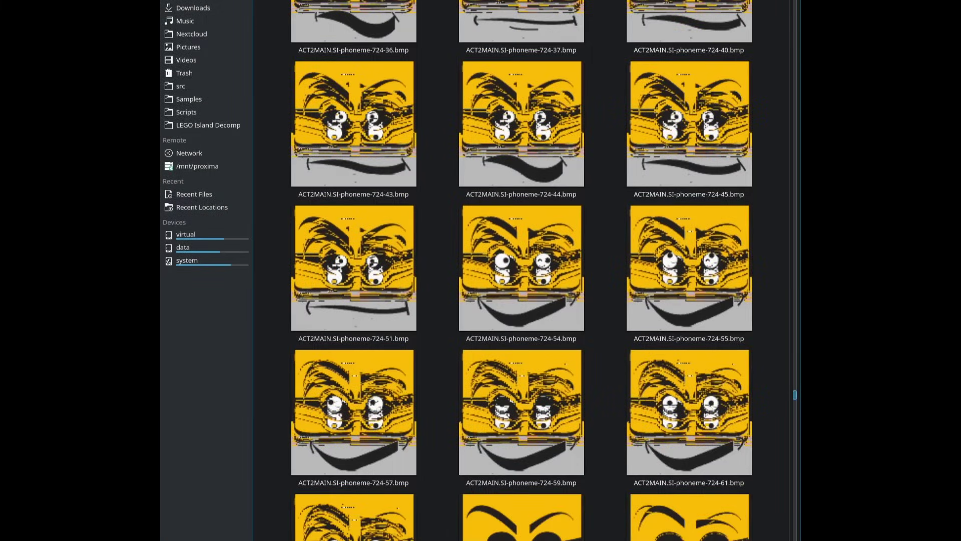
Expand the iic001in_RunAnim and iic016in_RunAnim entries to list their parts.
scroll(522, 270, "up", 5)
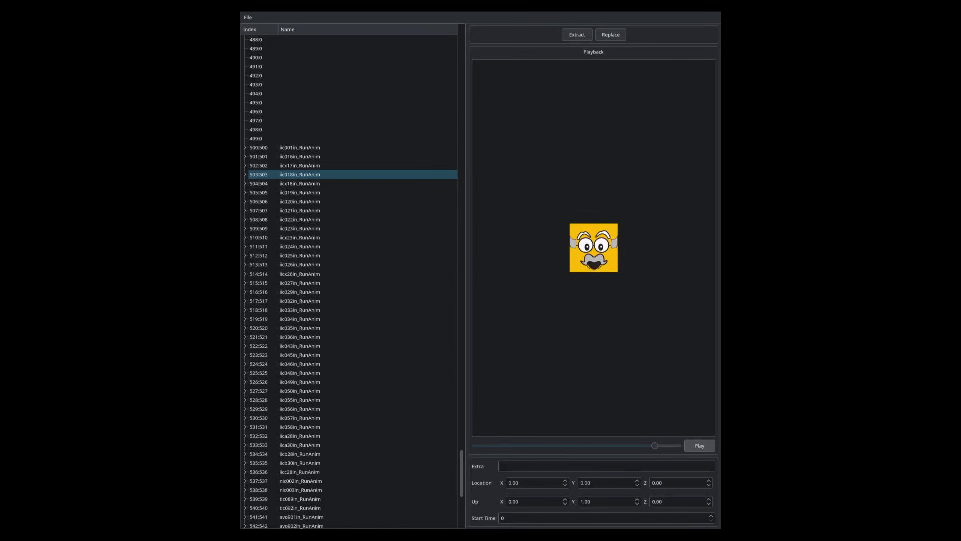
left_click(265, 206)
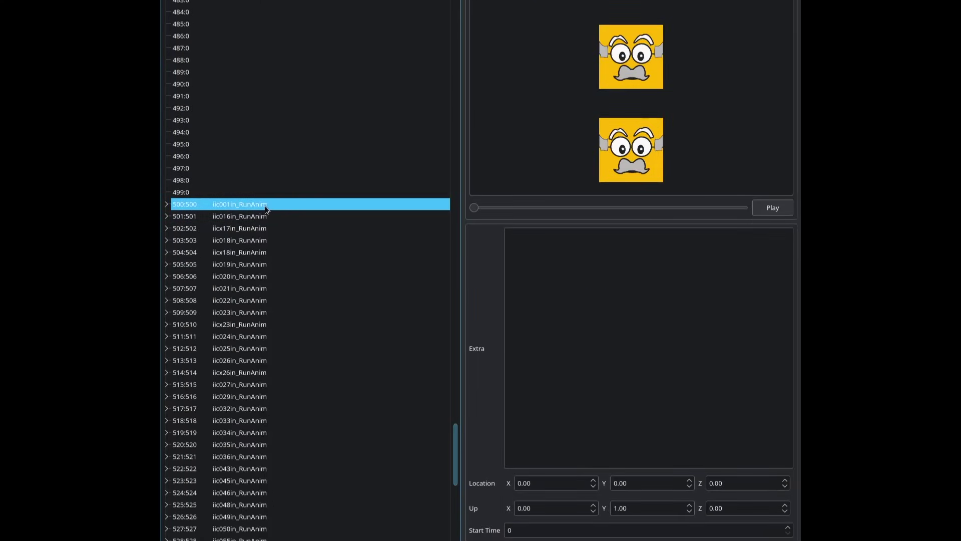
double_click(266, 206)
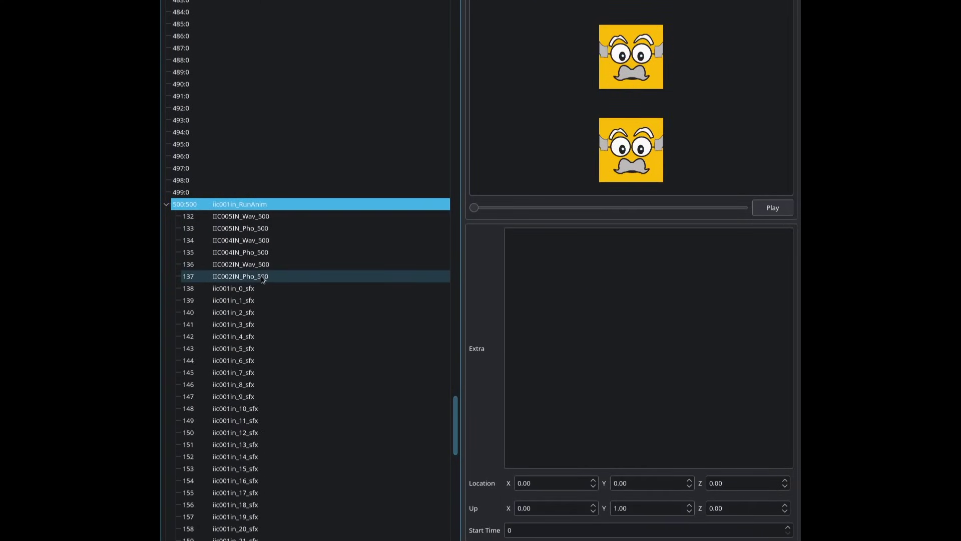
scroll(262, 279, "down", 4)
scroll(265, 250, "down", 6)
left_click(272, 218)
double_click(272, 218)
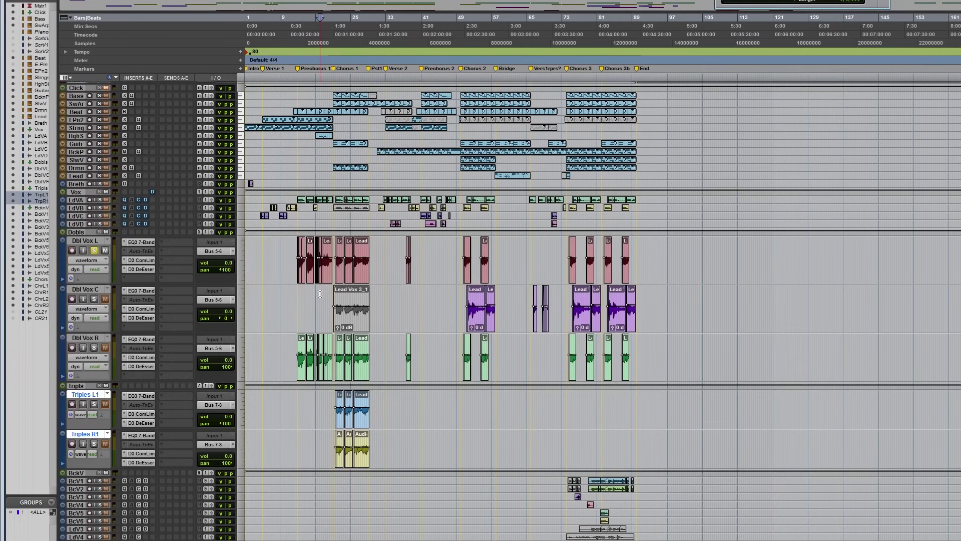
Zoom the timeline in and expand the iicx17in_RunAnim and iic018in_RunAnim groups.
key("ctrl+]")
key("ctrl+]")
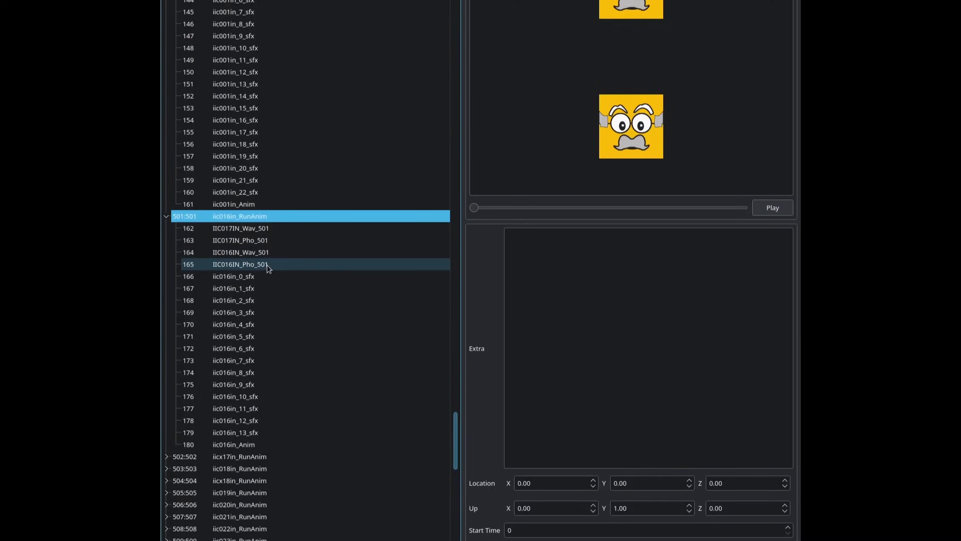
scroll(269, 269, "down", 6)
left_click(259, 241)
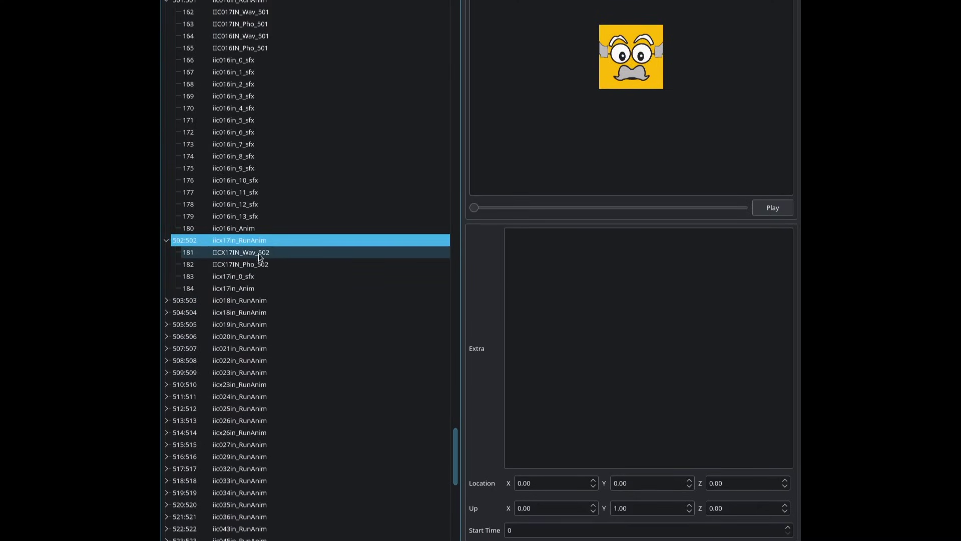
left_click(258, 300)
scroll(259, 299, "down", 3)
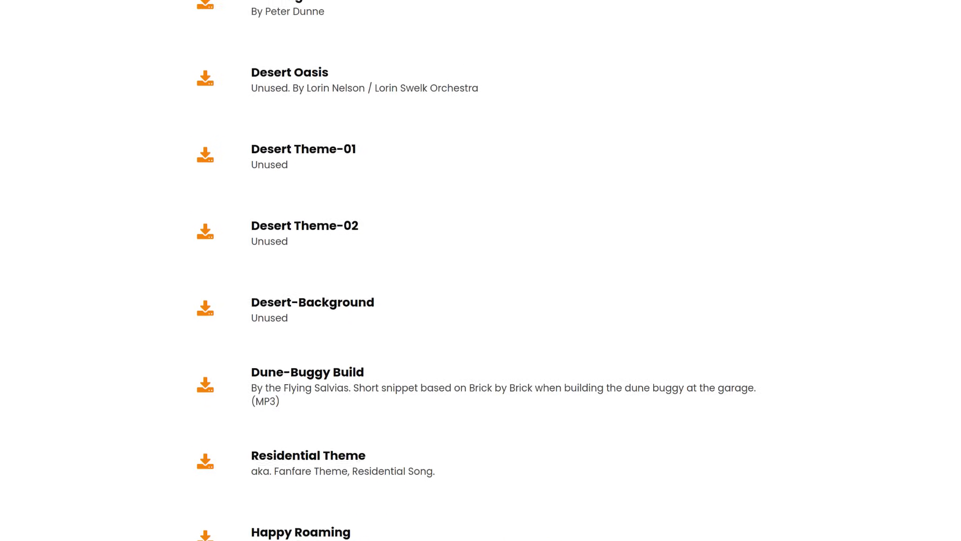
Scroll the music downloads page to show tracks from Cave Theme through Desert-Background.
scroll(481, 271, "up", 3)
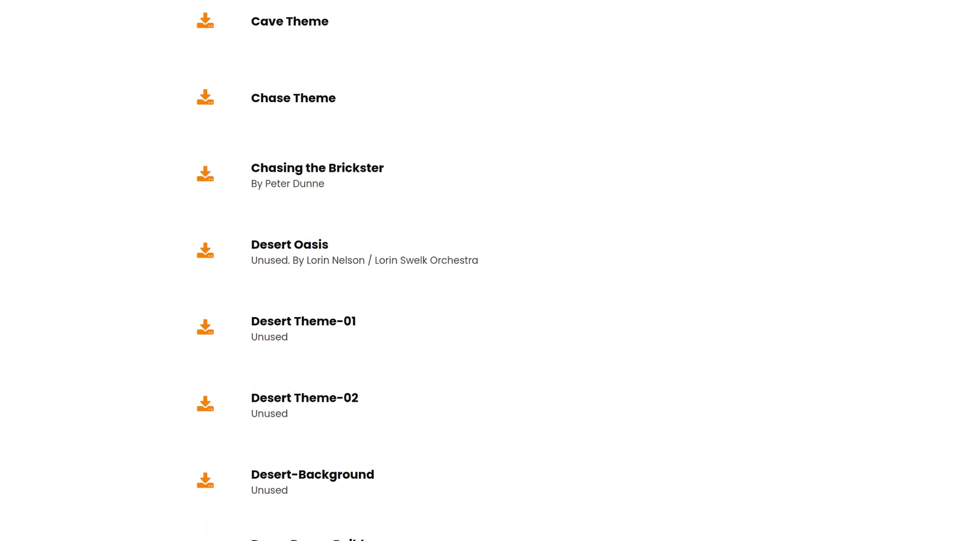
scroll(481, 271, "up", 5)
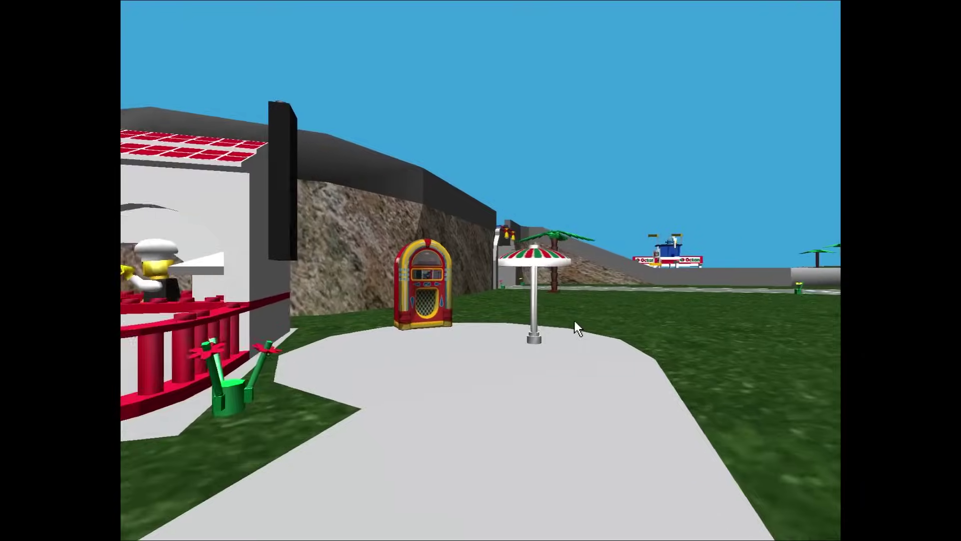
Walk up to the jukebox on the plaza and activate it.
key("Up")
key("Left")
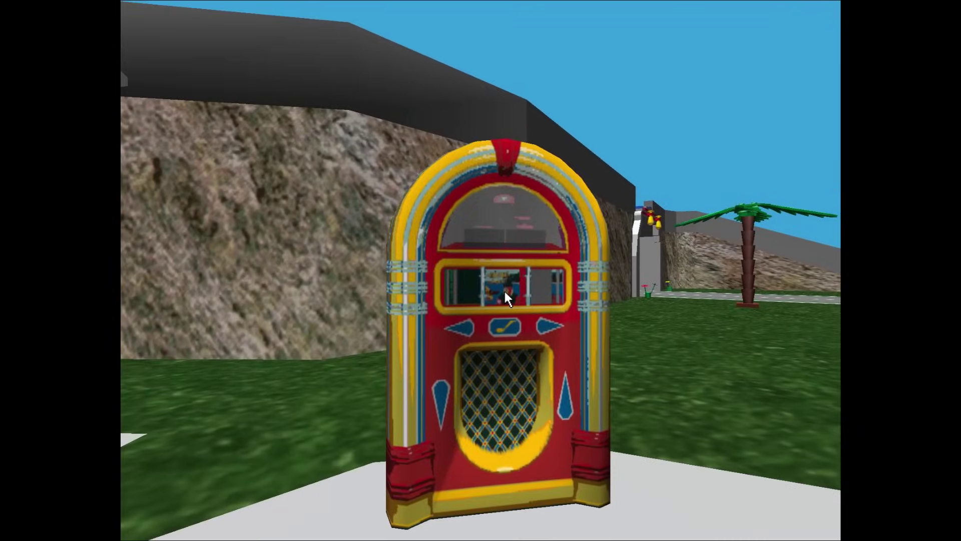
left_click(504, 293)
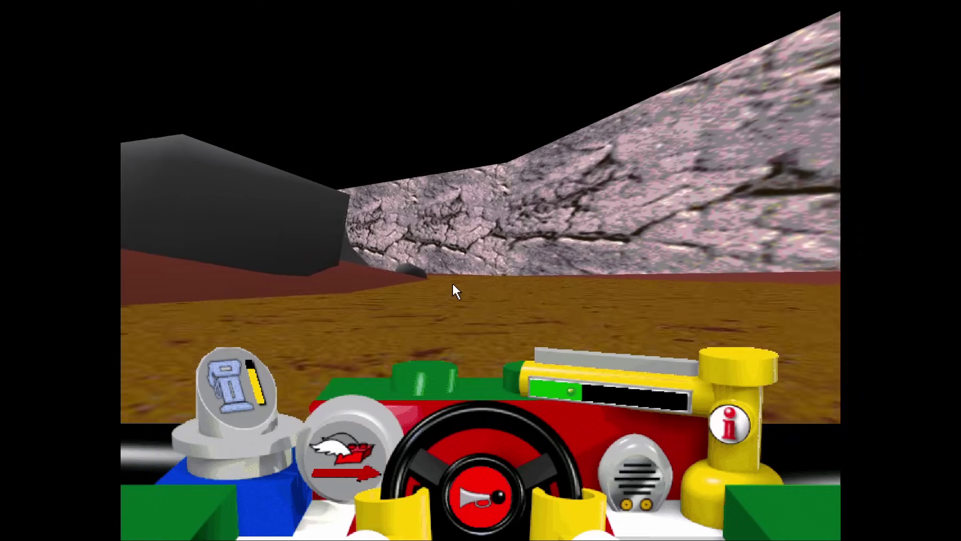
Drive the race car through the canyon, steering toward the pizzas.
key("Right")
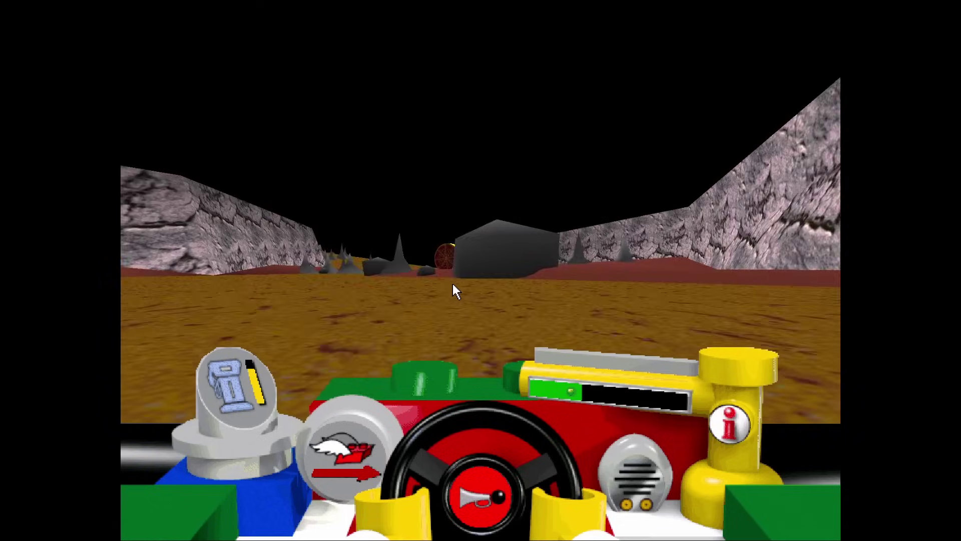
key("Up")
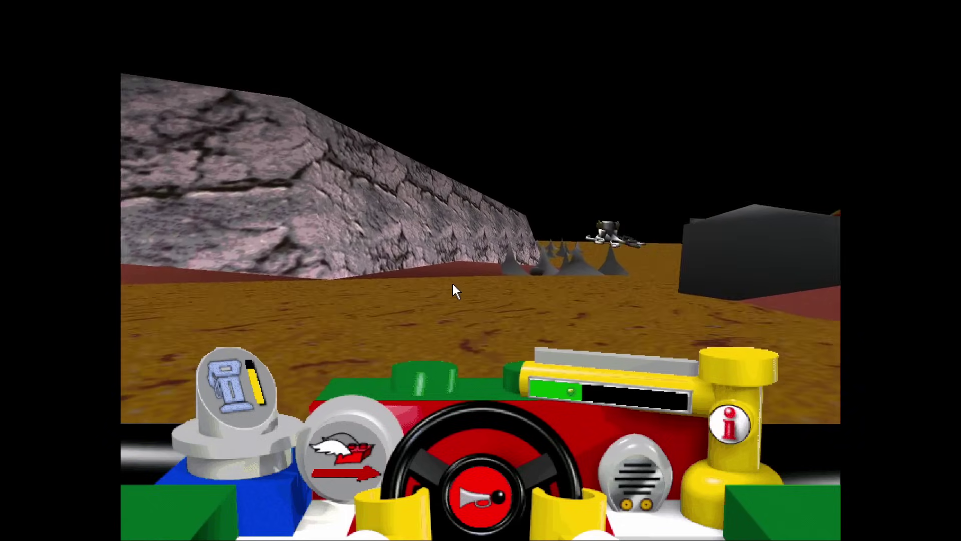
key("Right")
key("Left")
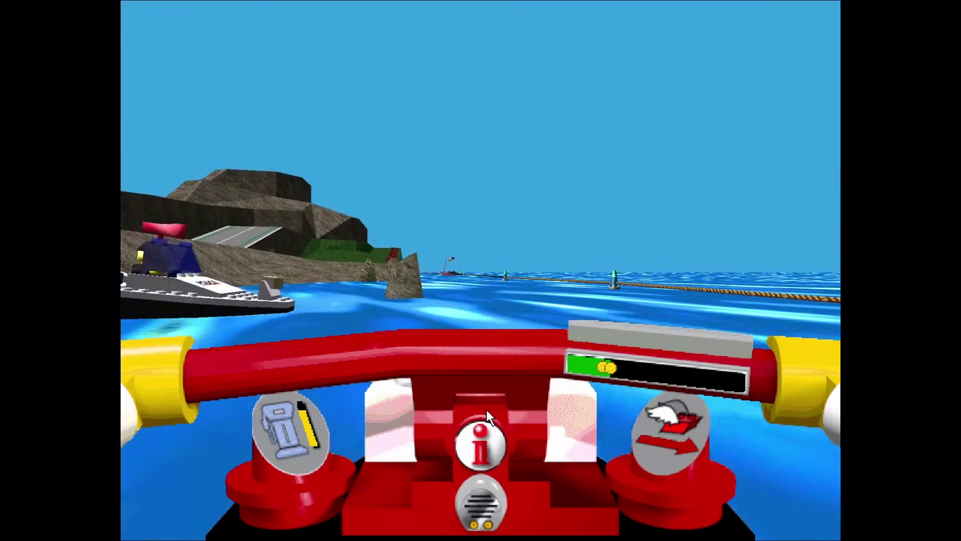
Ride the jet-ski past the rocky island, then drive to the intersection.
key("Up")
key("Left")
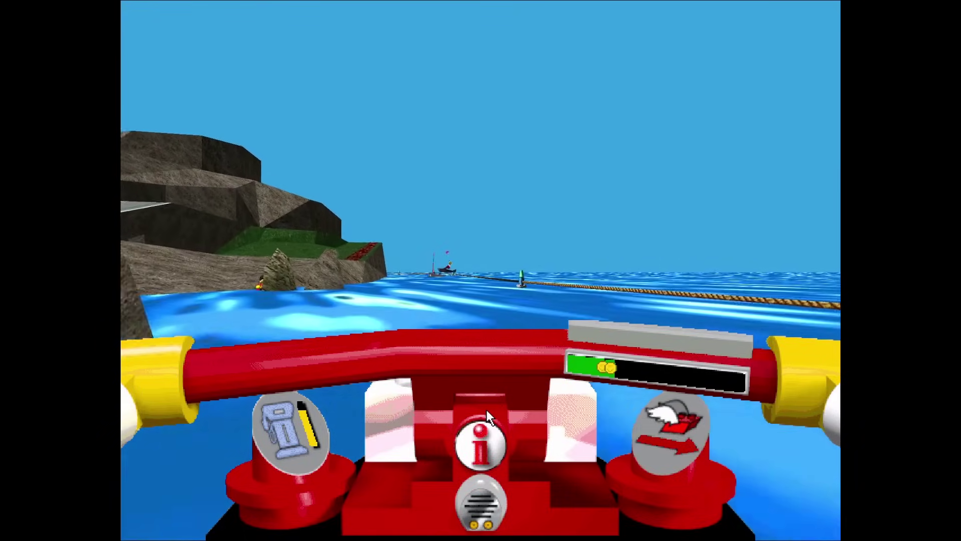
key("Up")
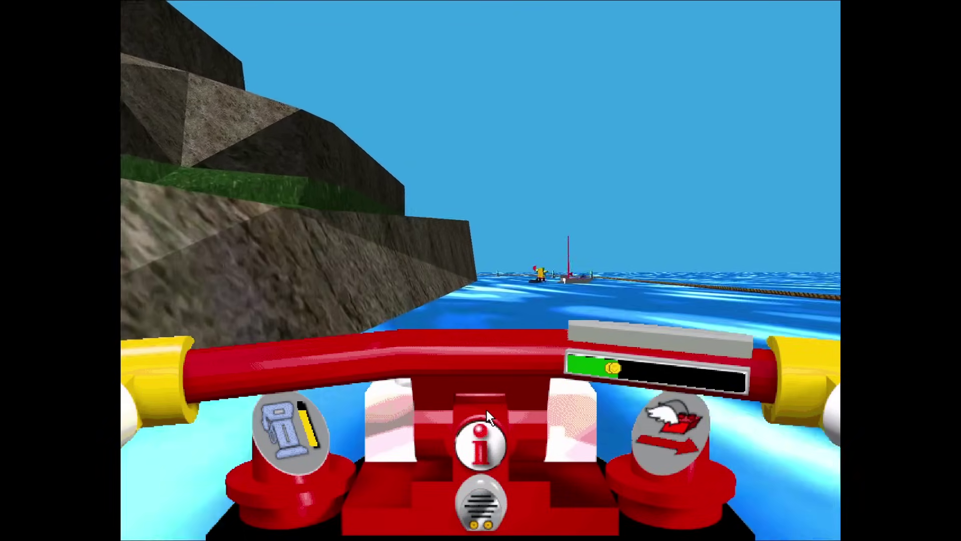
key("Left")
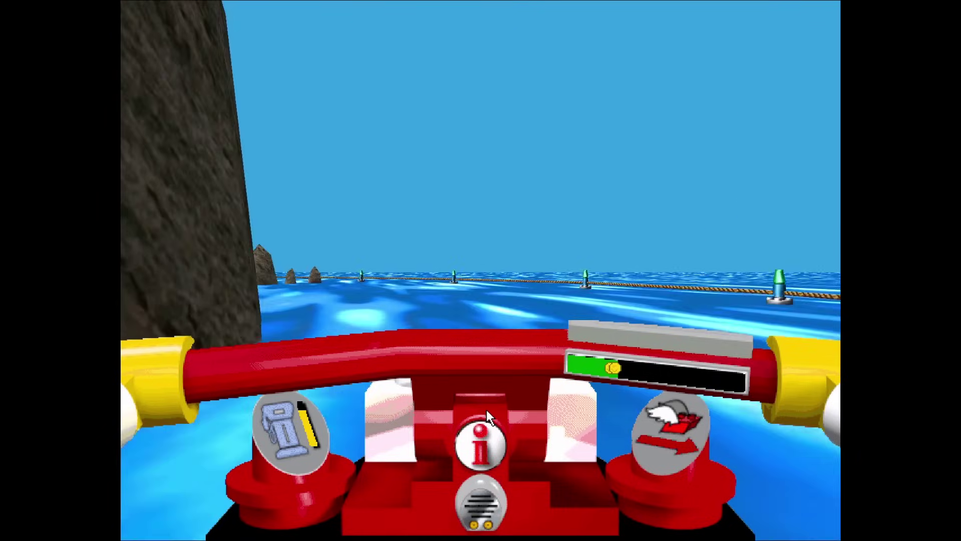
key("Up")
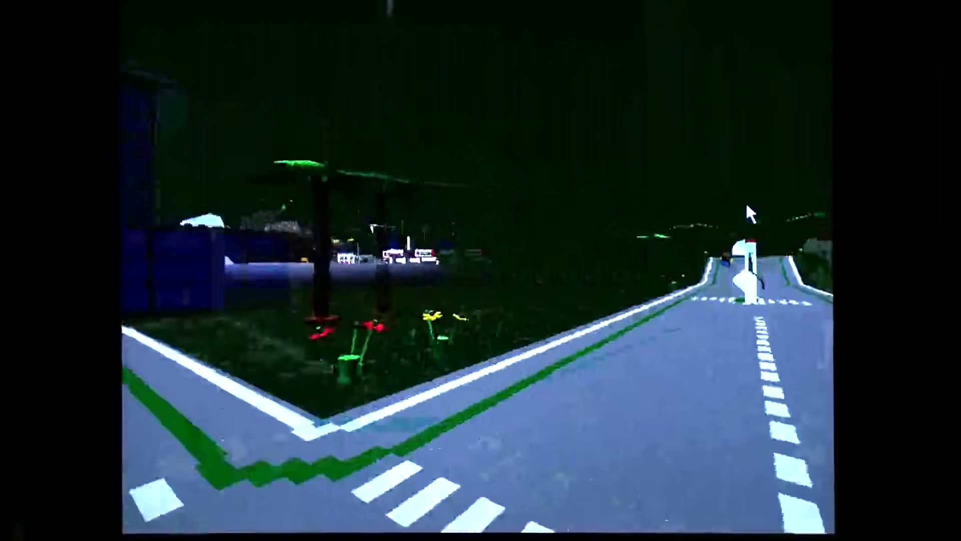
key("Up")
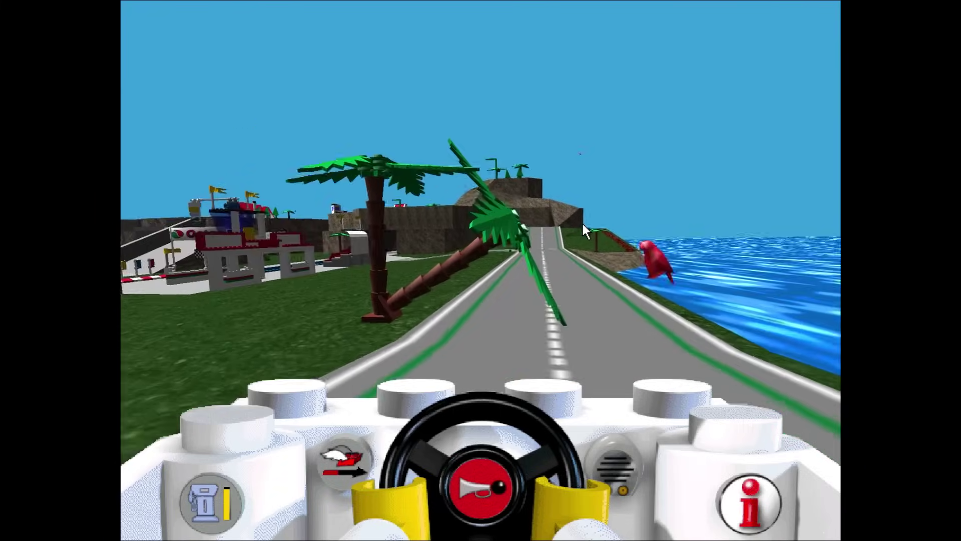
Drive along the coastal road to the hilltop view over the Octan station.
key("Up")
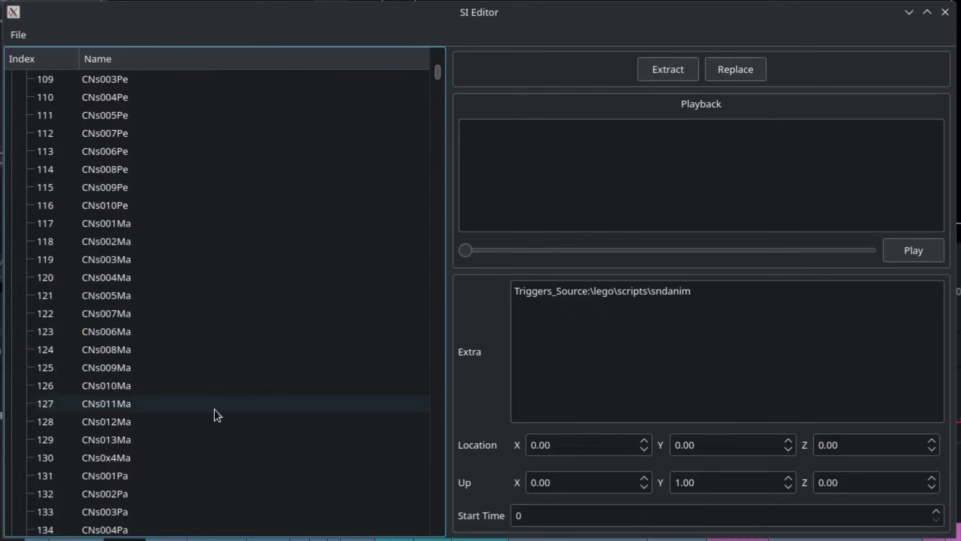
scroll(215, 410, "up", 12)
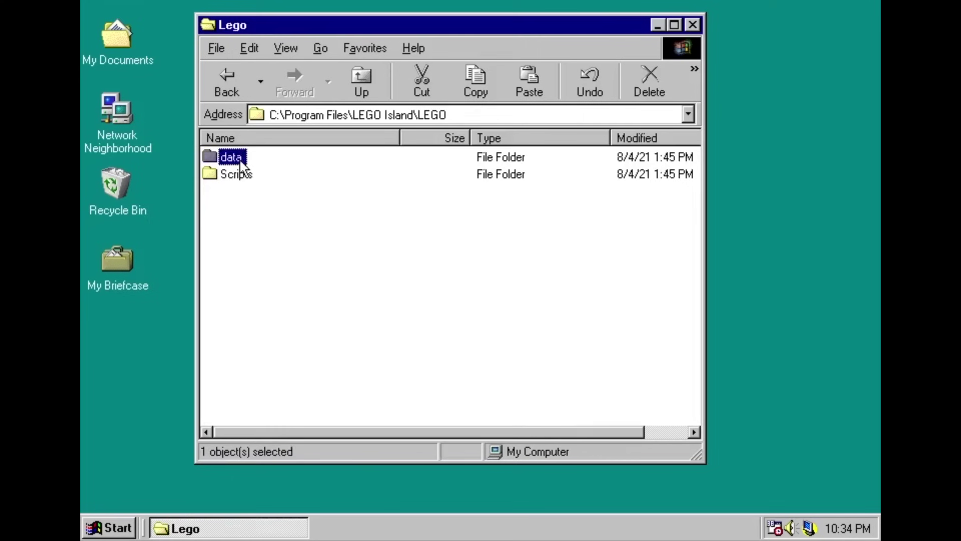
Open the data folder to show World.wdb, then turn onto the beach road.
double_click(238, 161)
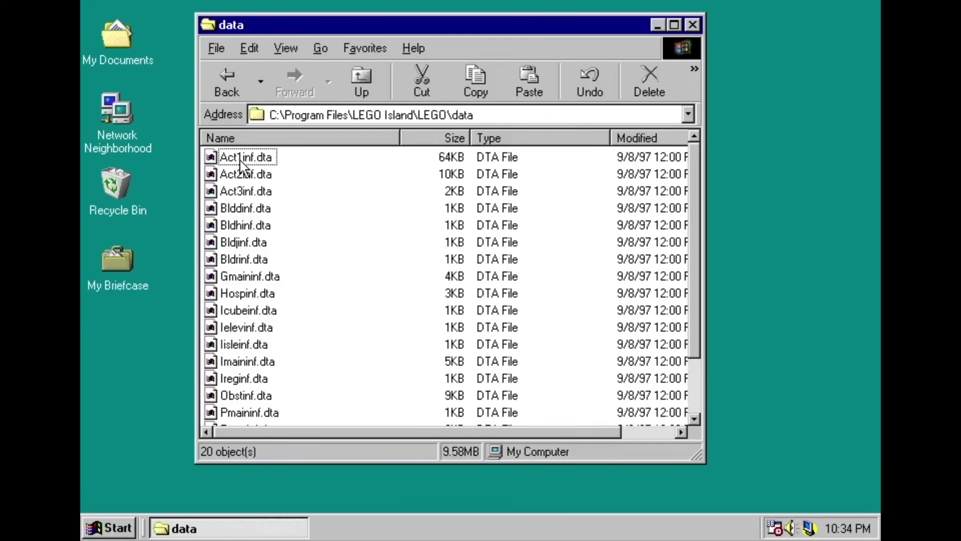
left_click(246, 415)
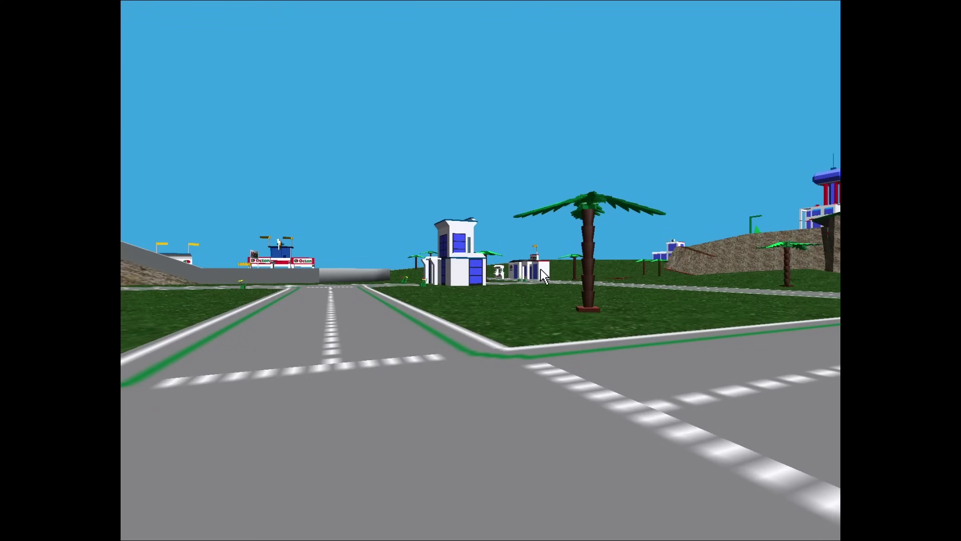
key("Up")
key("Right")
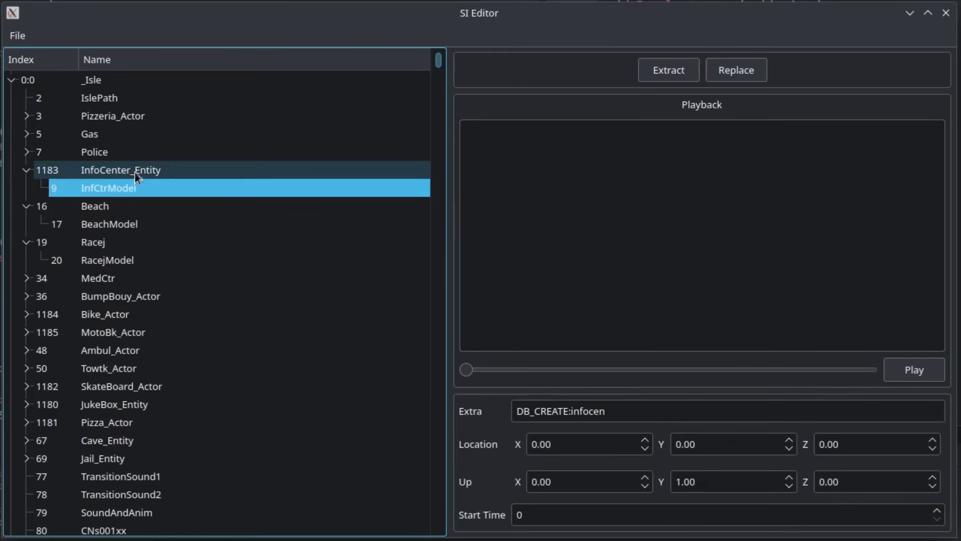
Expand Police to show PoliceModel and view the actors' creation data.
left_click(134, 151)
double_click(135, 152)
left_click(134, 170)
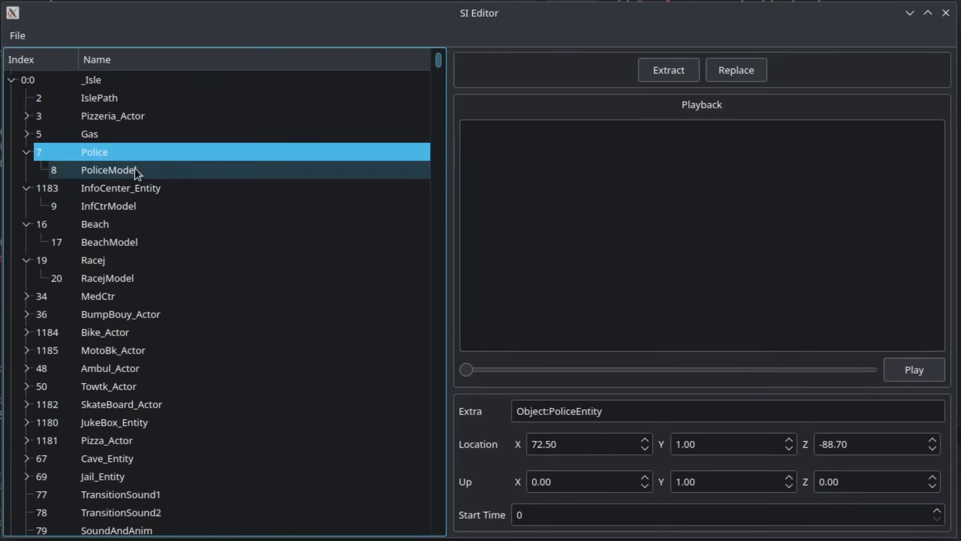
left_click(125, 377)
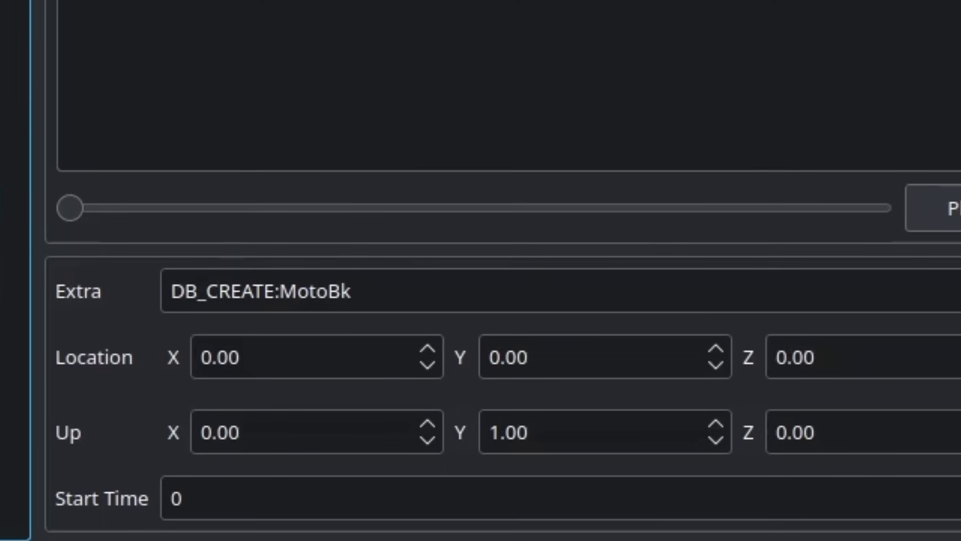
left_click(125, 370)
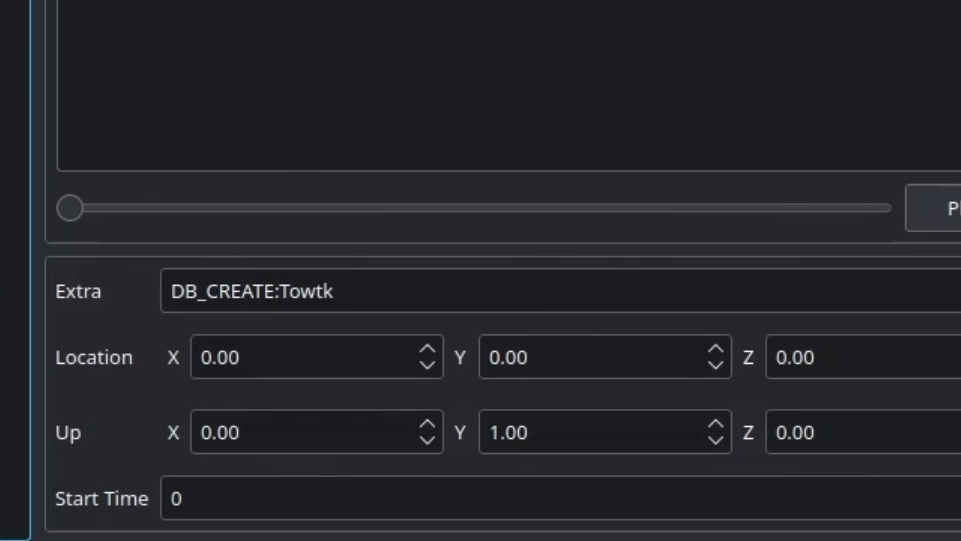
Expand entry 400:400 to show its children.
left_click(156, 272)
double_click(155, 273)
scroll(165, 290, "down", 2)
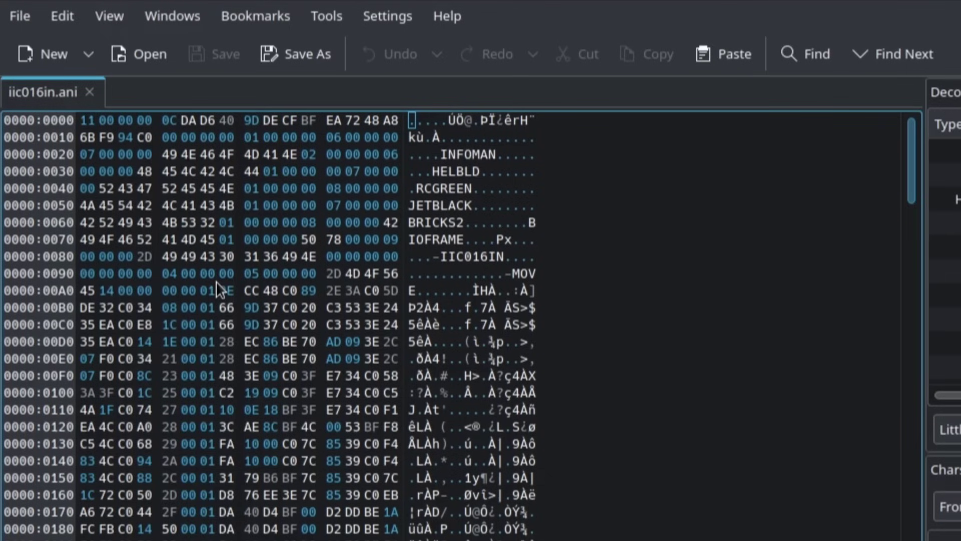
Scroll down through the iic016in.ani hex view in Okteta.
scroll(386, 216, "down", 14)
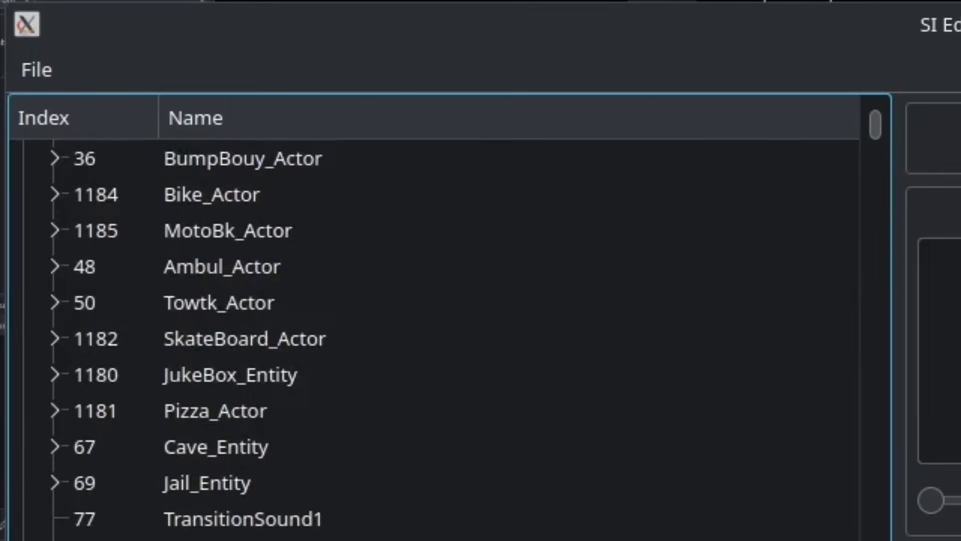
Return to the top of the tree and select the IslePath object under _Isle.
scroll(235, 280, "up", 3)
left_click(64, 64)
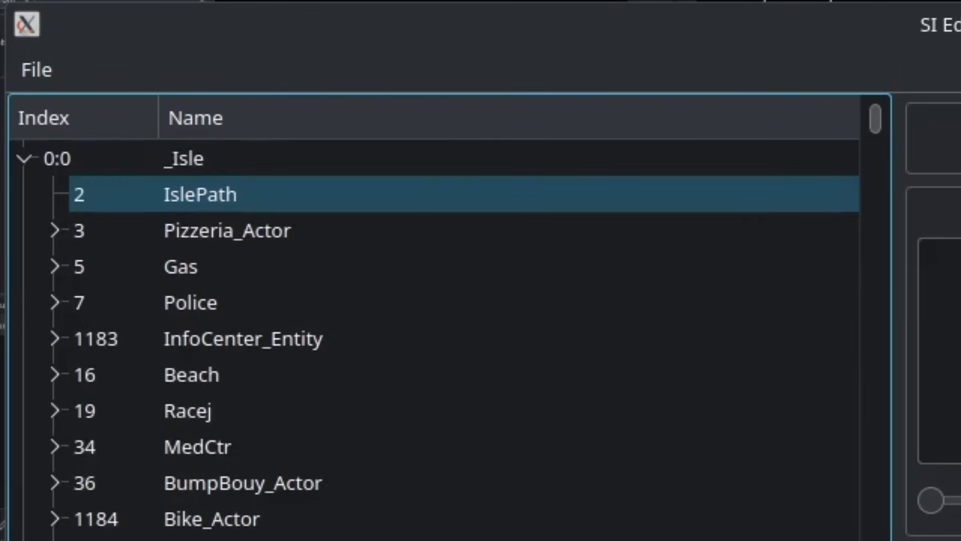
left_click(214, 192)
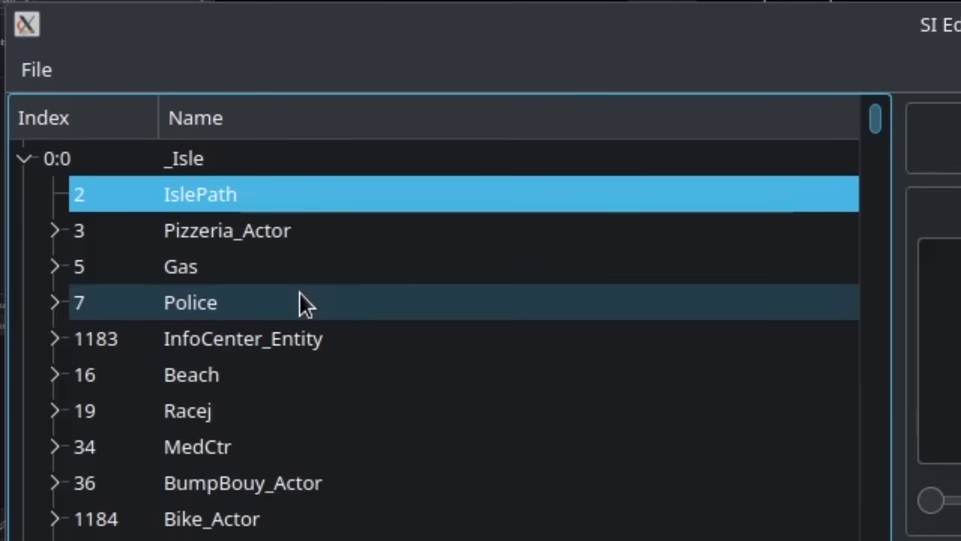
scroll(234, 294, "down", 5)
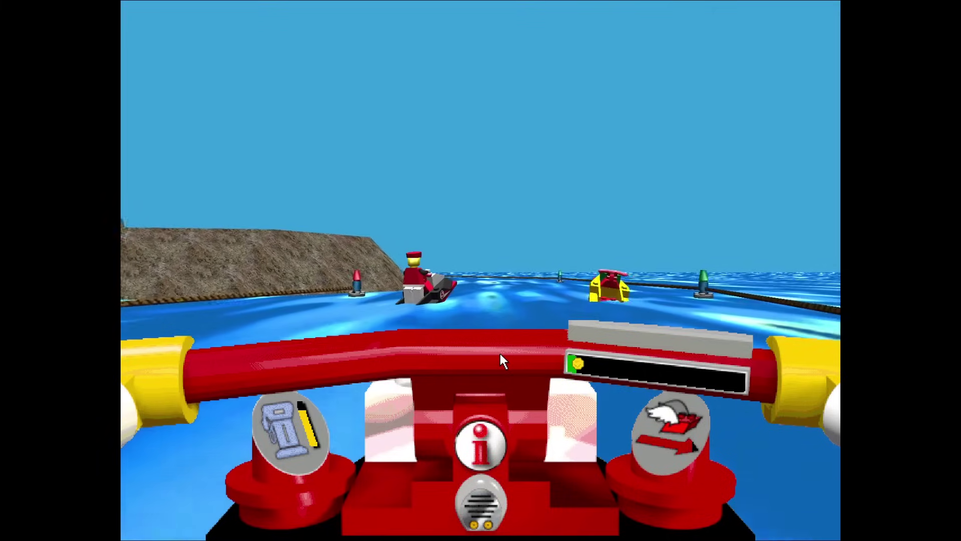
Steer the jet-ski past the rival racer, then the car toward the skeleton.
key("Left")
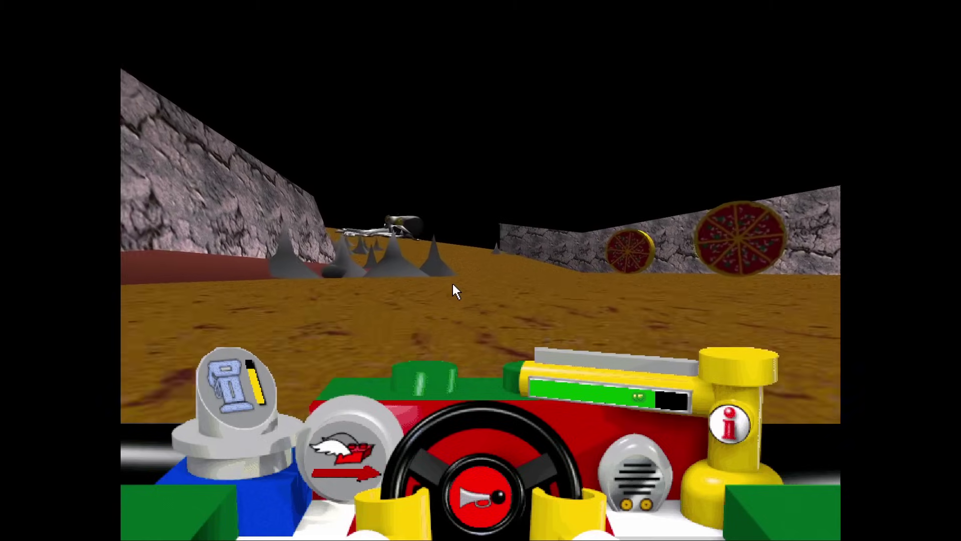
key("Left")
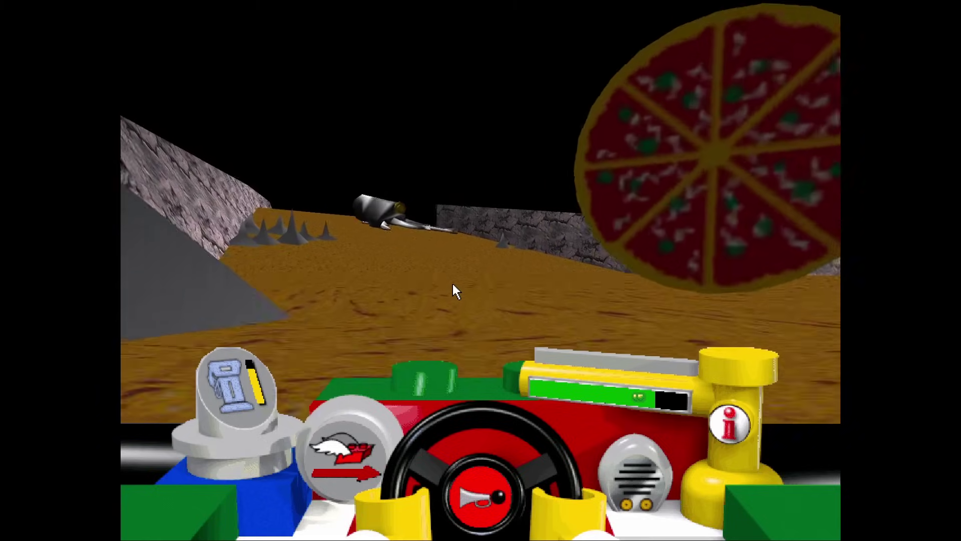